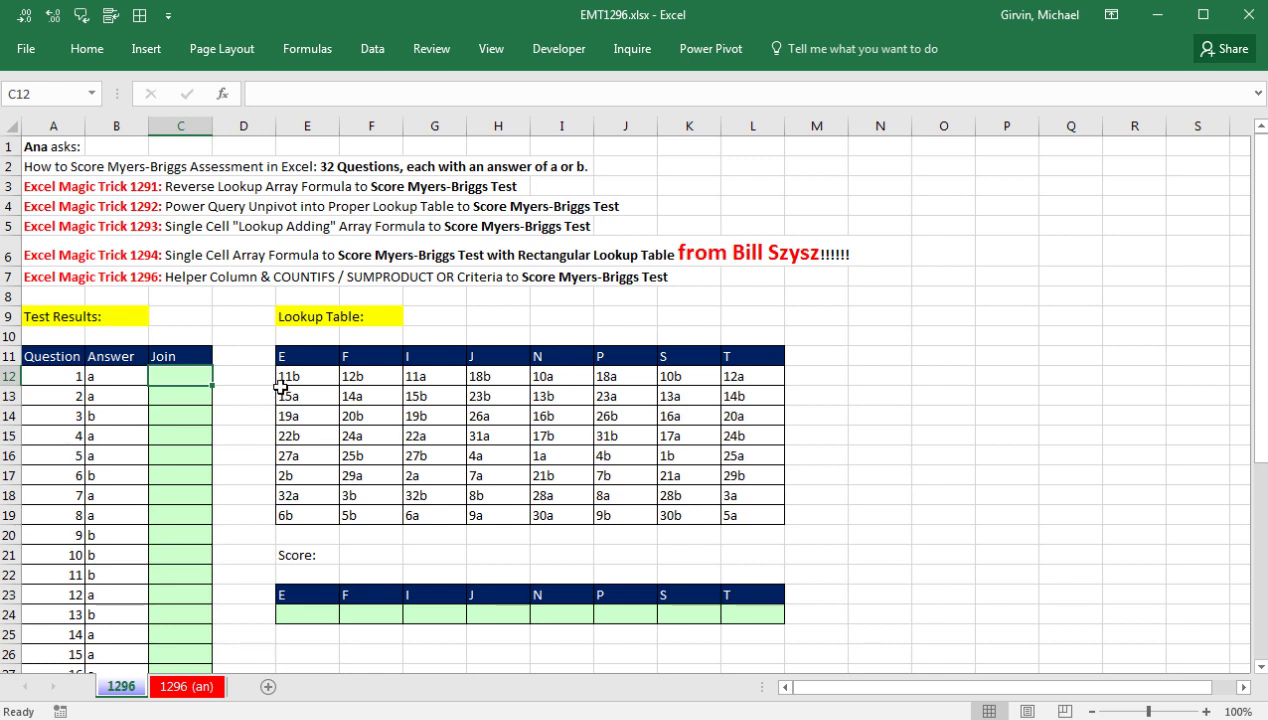
Point out the E and F lookup entries and their score cells, then the I score cell.
{"action": "left_click_drag", "start_coordinate": [286, 376], "coordinate": [311, 519]}
{"action": "left_click", "coordinate": [312, 614]}
{"action": "left_click_drag", "start_coordinate": [379, 383], "coordinate": [375, 516]}
{"action": "left_click", "coordinate": [363, 608]}
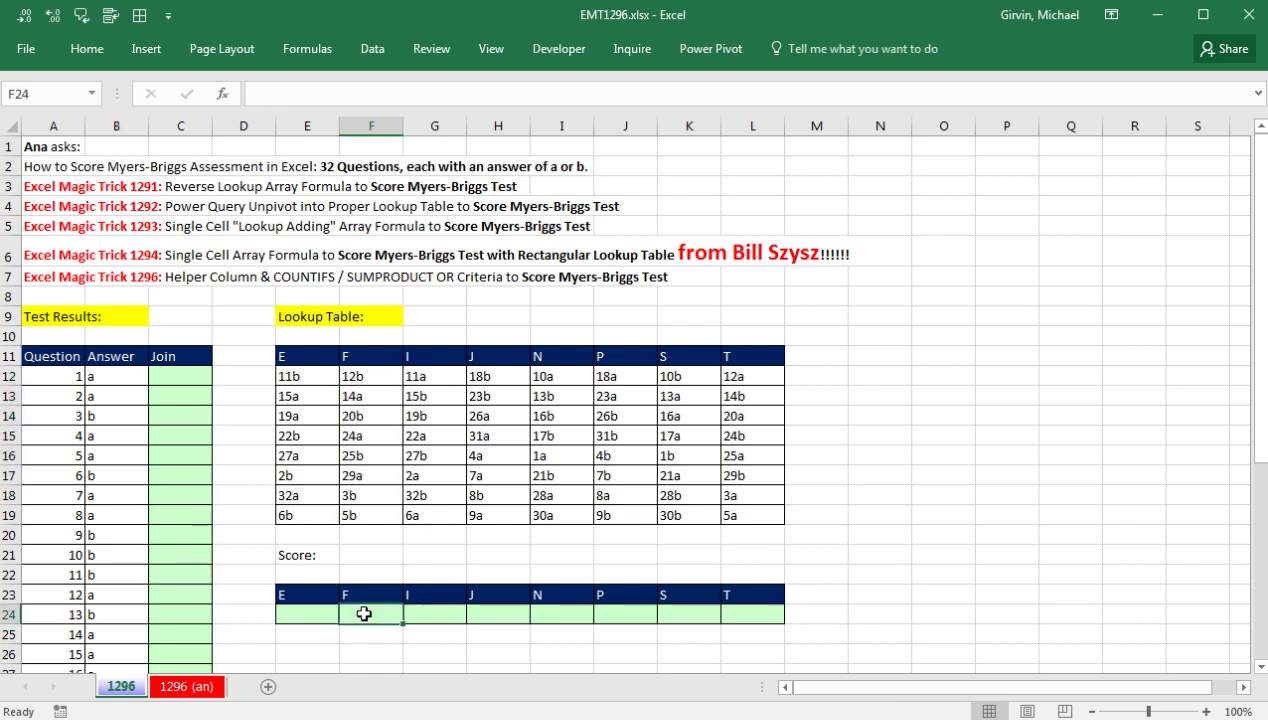
{"action": "left_click", "coordinate": [300, 615]}
{"action": "left_click", "coordinate": [368, 614]}
{"action": "left_click", "coordinate": [426, 614]}
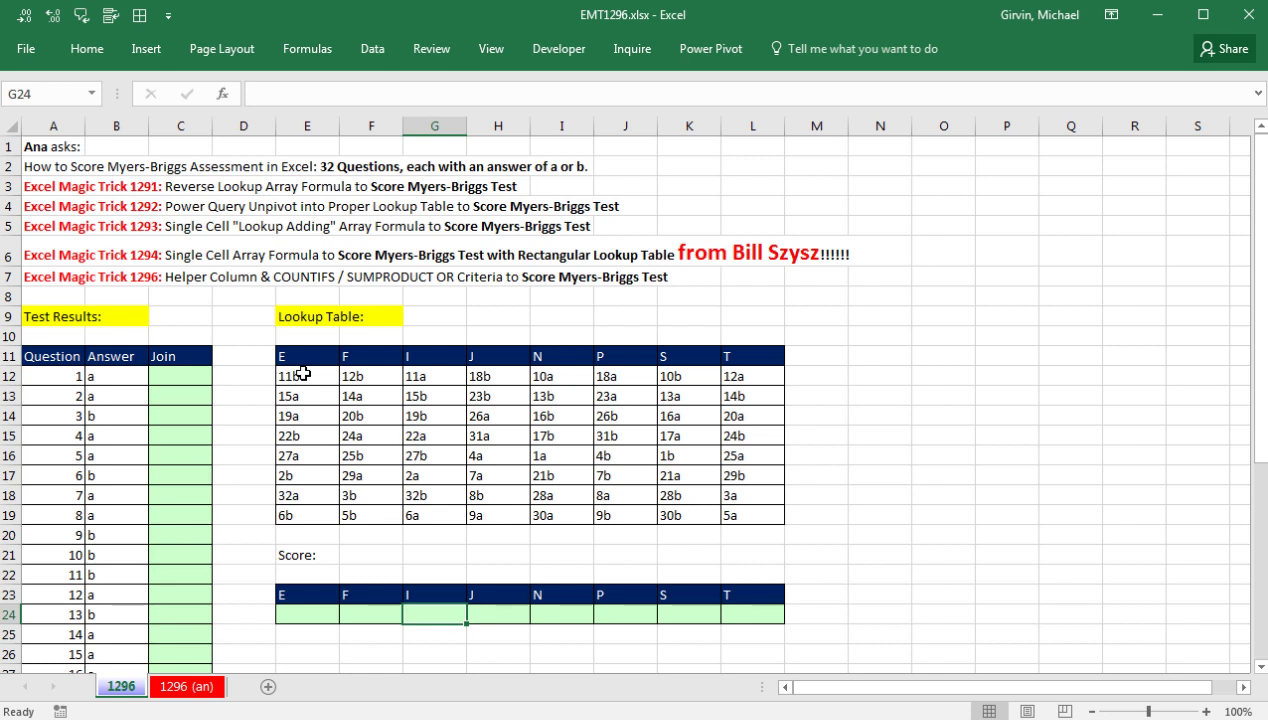
Enter =A12&B12 in the first Join cell and fill it down to C43.
{"action": "left_click", "coordinate": [179, 372]}
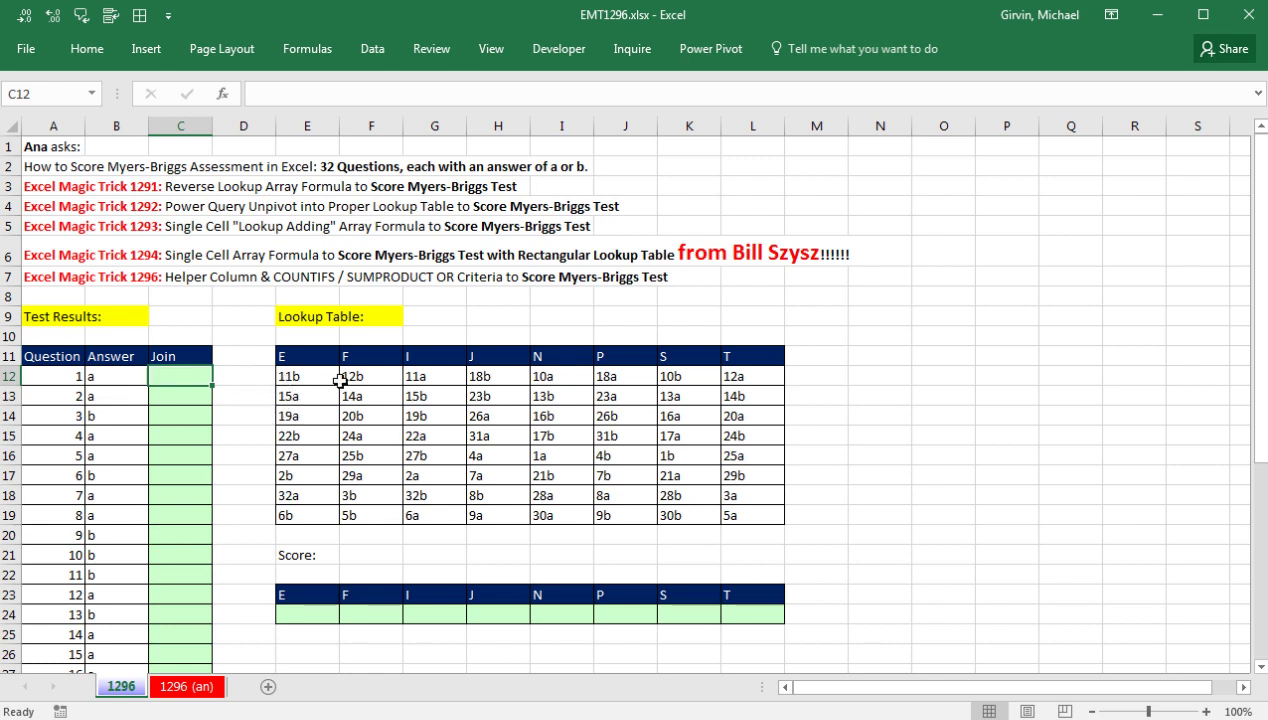
{"action": "type", "text": "="}
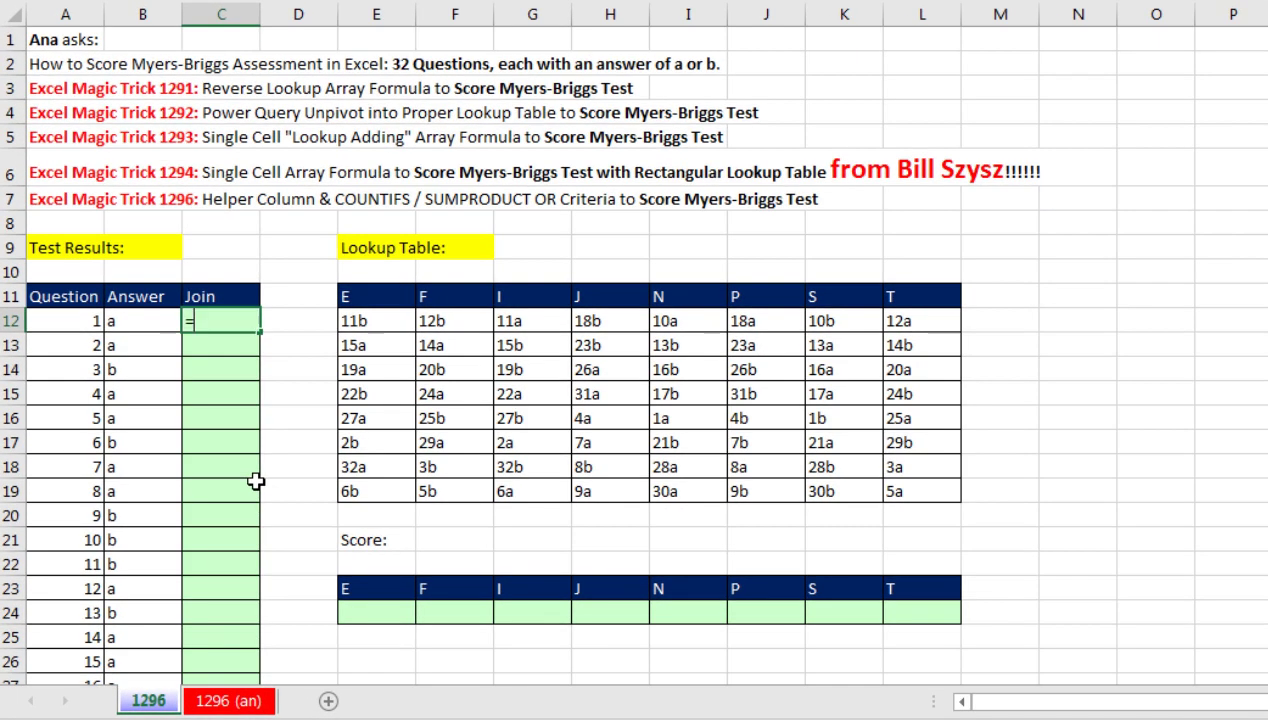
{"action": "key", "text": "Left"}
{"action": "key", "text": "Left"}
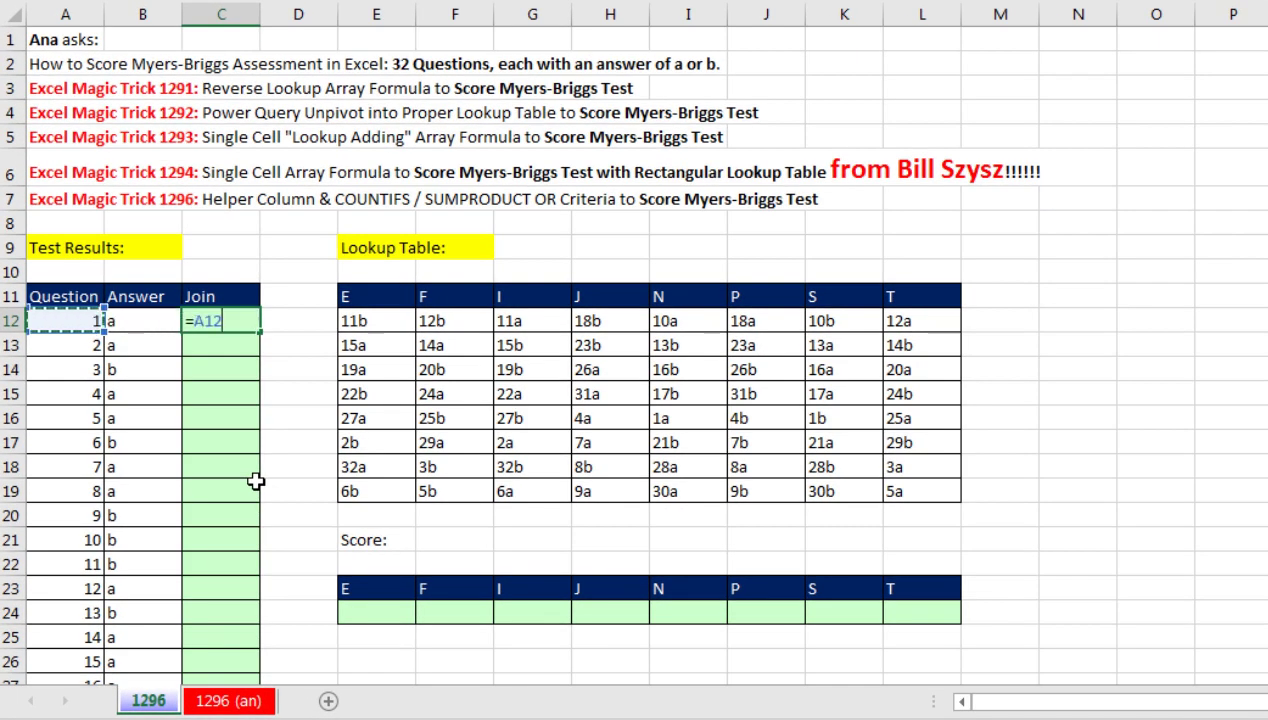
{"action": "type", "text": "&"}
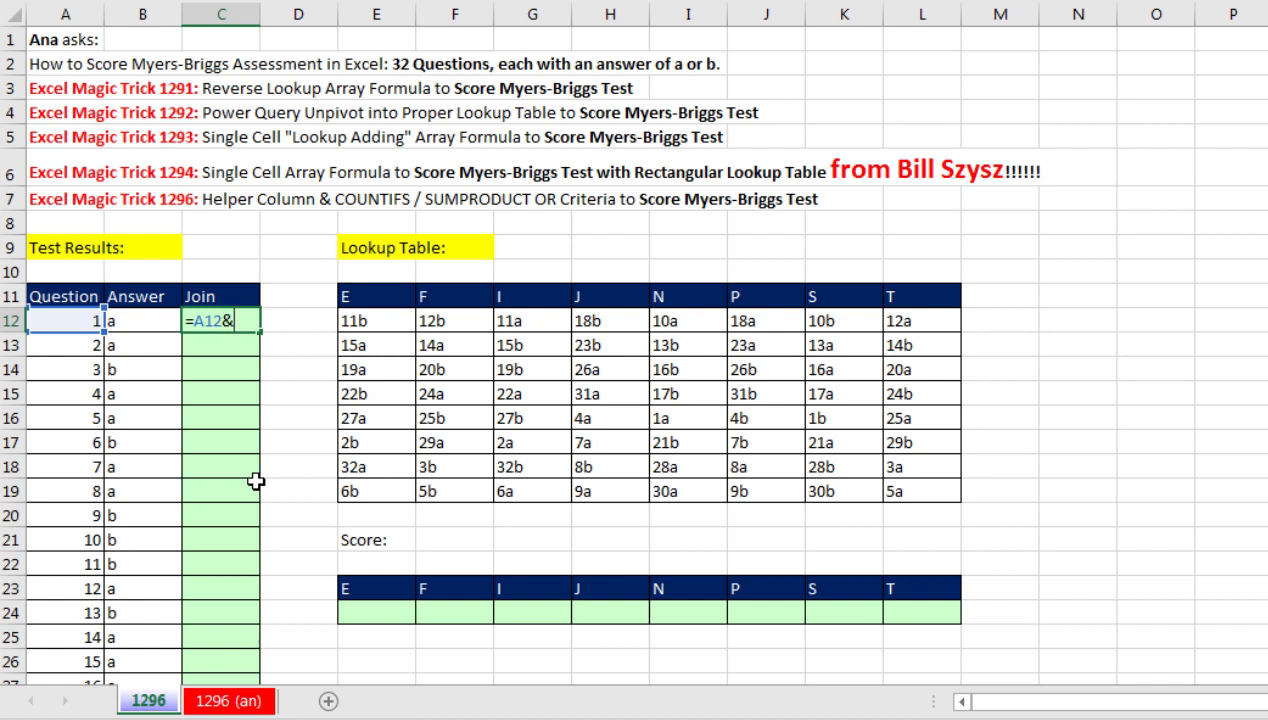
{"action": "key", "text": "Left"}
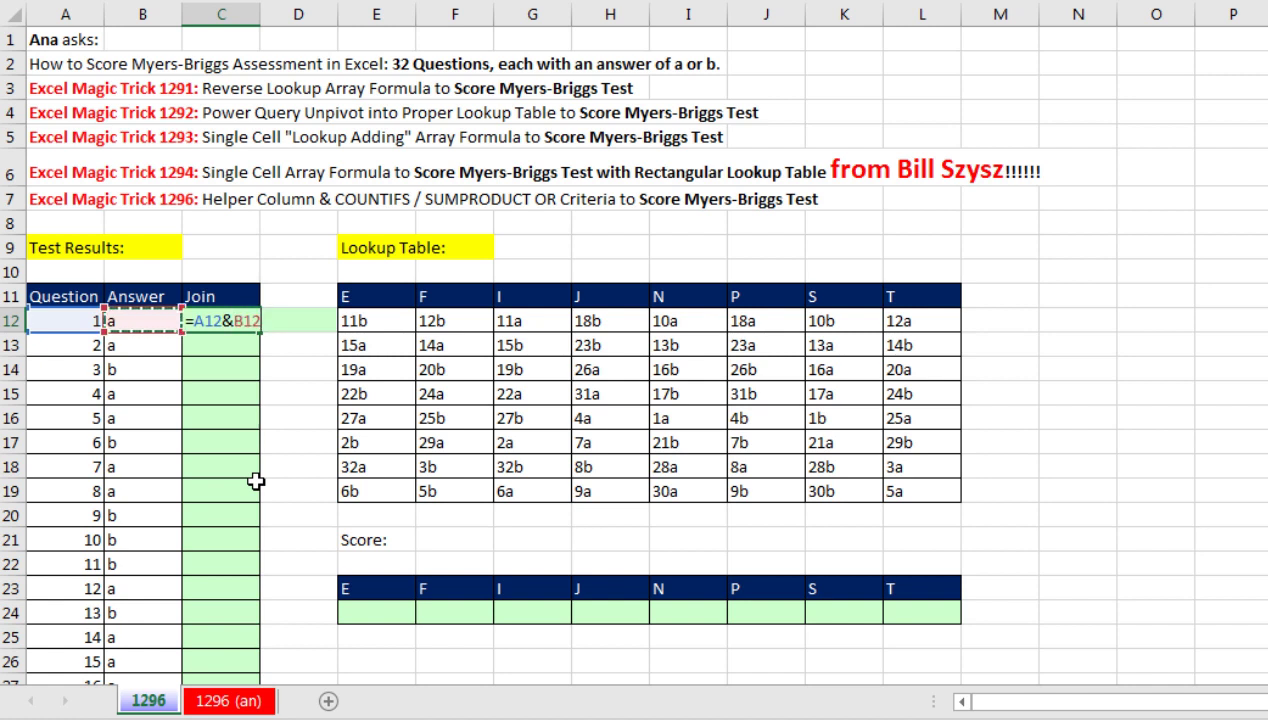
{"action": "key", "text": "ctrl+Return"}
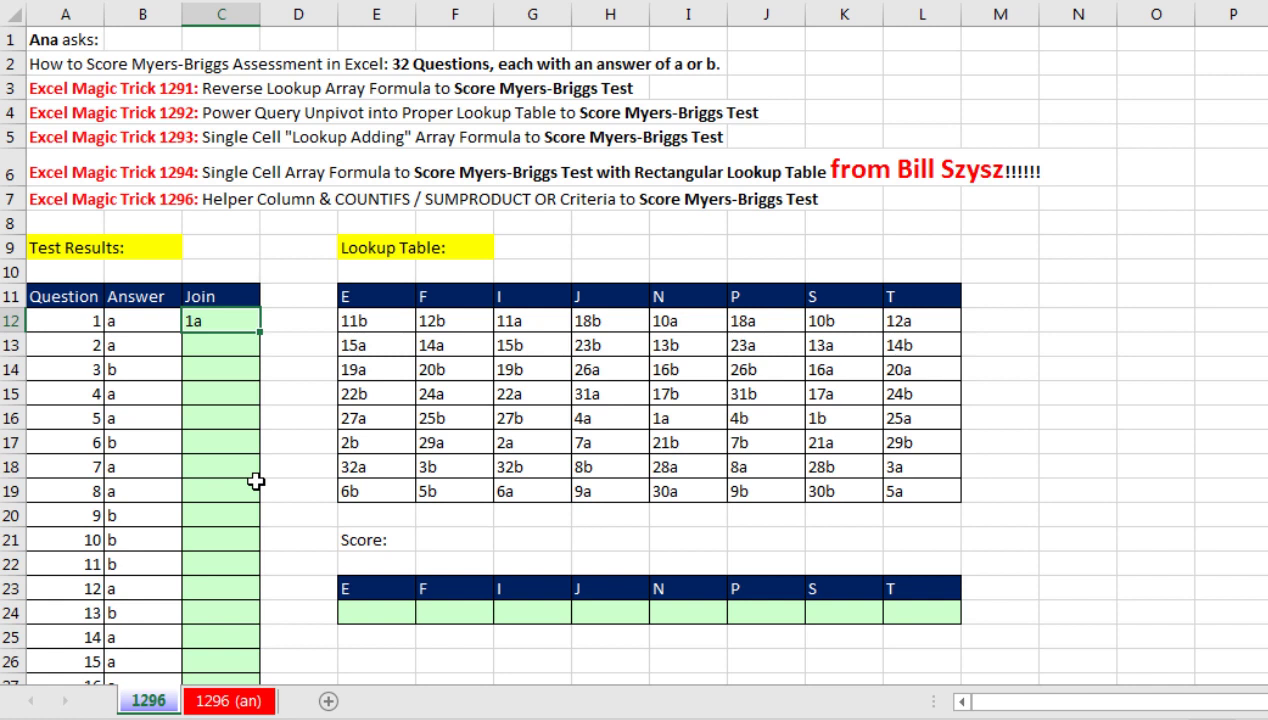
{"action": "double_click", "coordinate": [259, 331]}
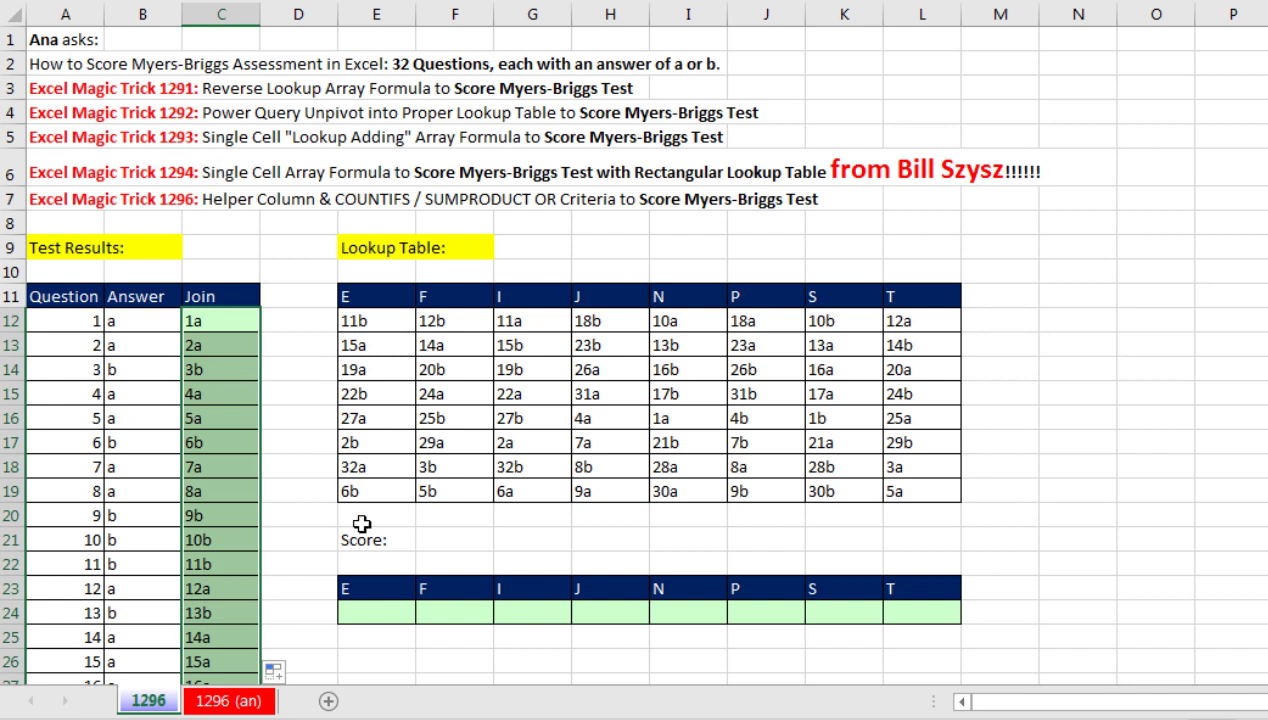
Start a COUNTIFS formula in E24 with the locked Join range $C$12:$C$43.
{"action": "left_click", "coordinate": [374, 609]}
{"action": "type", "text": "=count"}
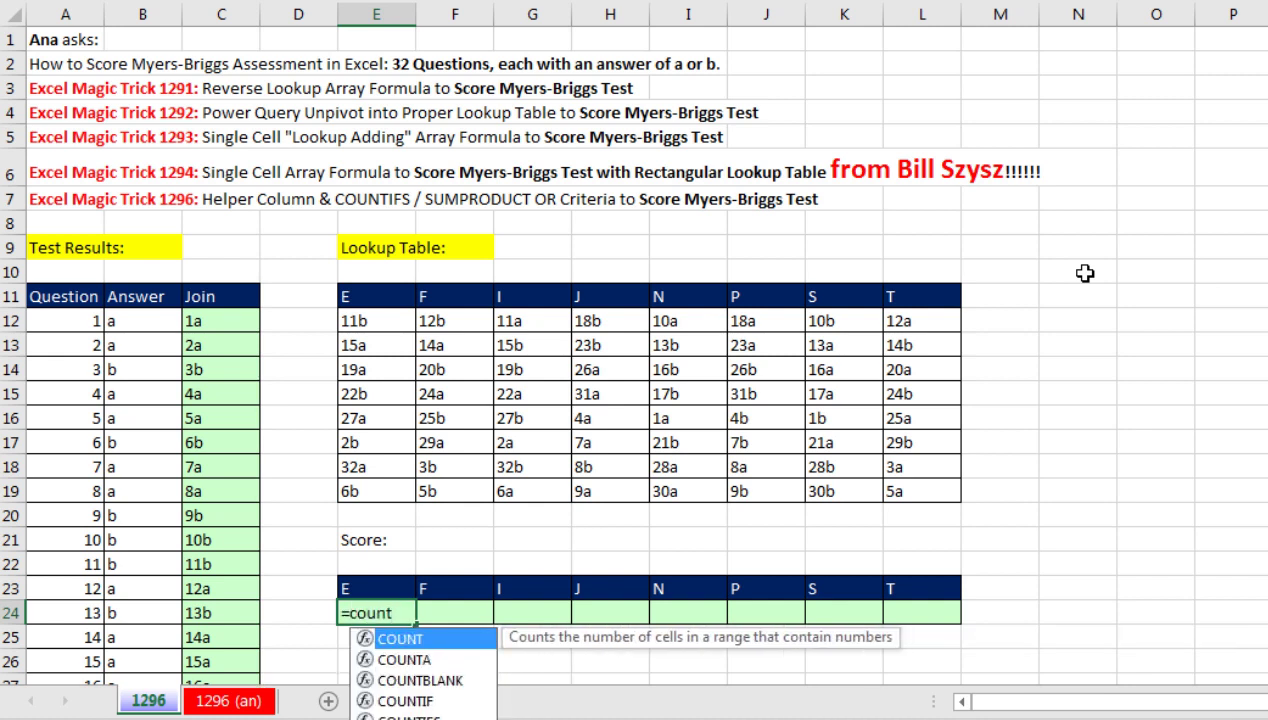
{"action": "type", "text": "i"}
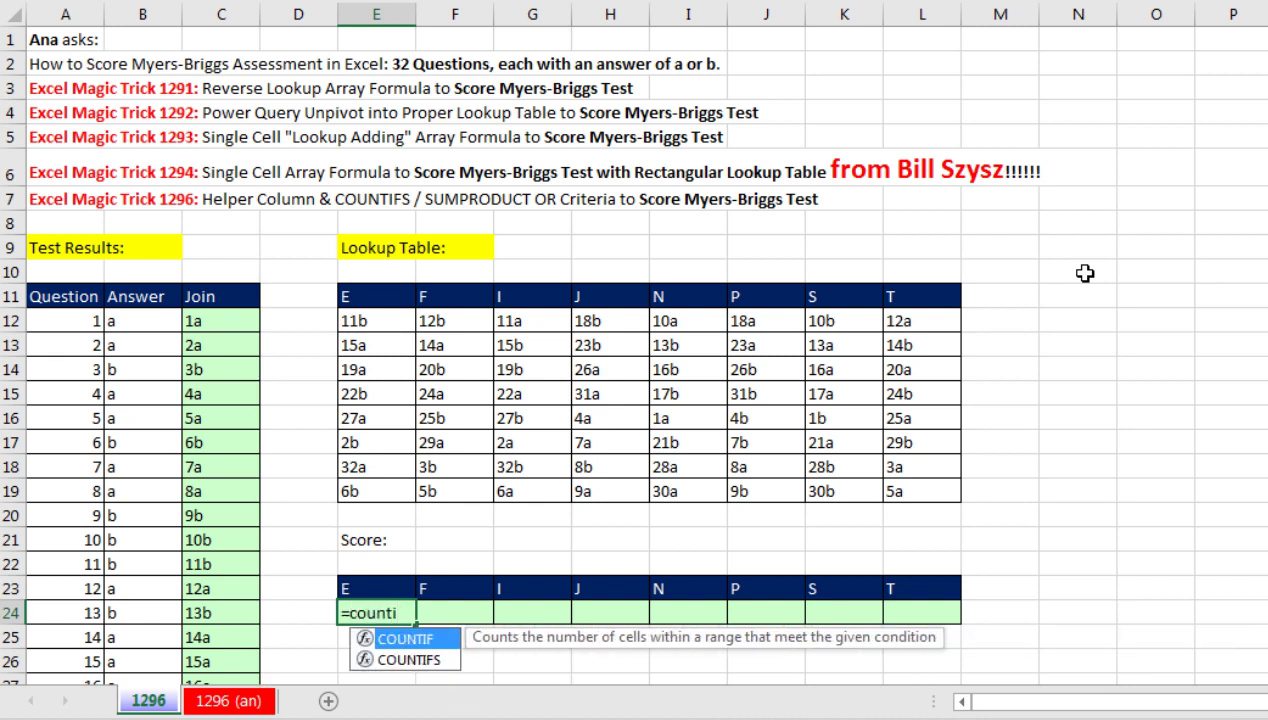
{"action": "key", "text": "Down"}
{"action": "key", "text": "Tab"}
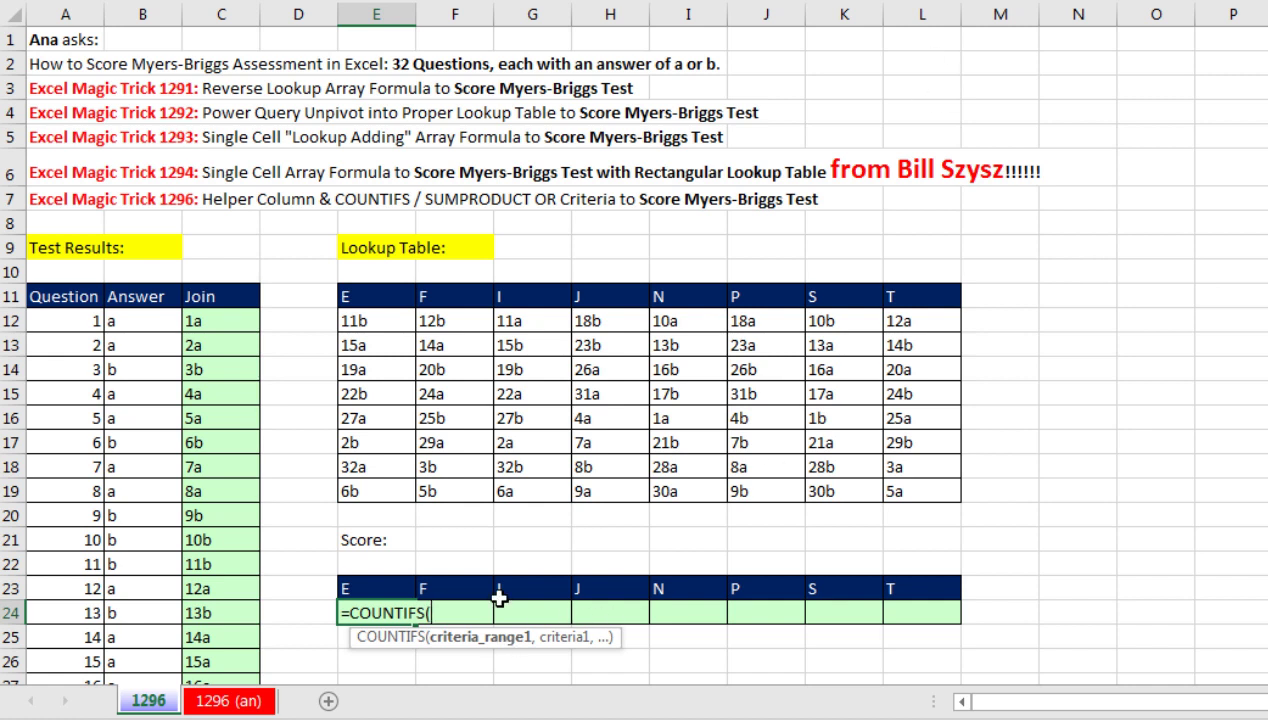
{"action": "left_click", "coordinate": [206, 320]}
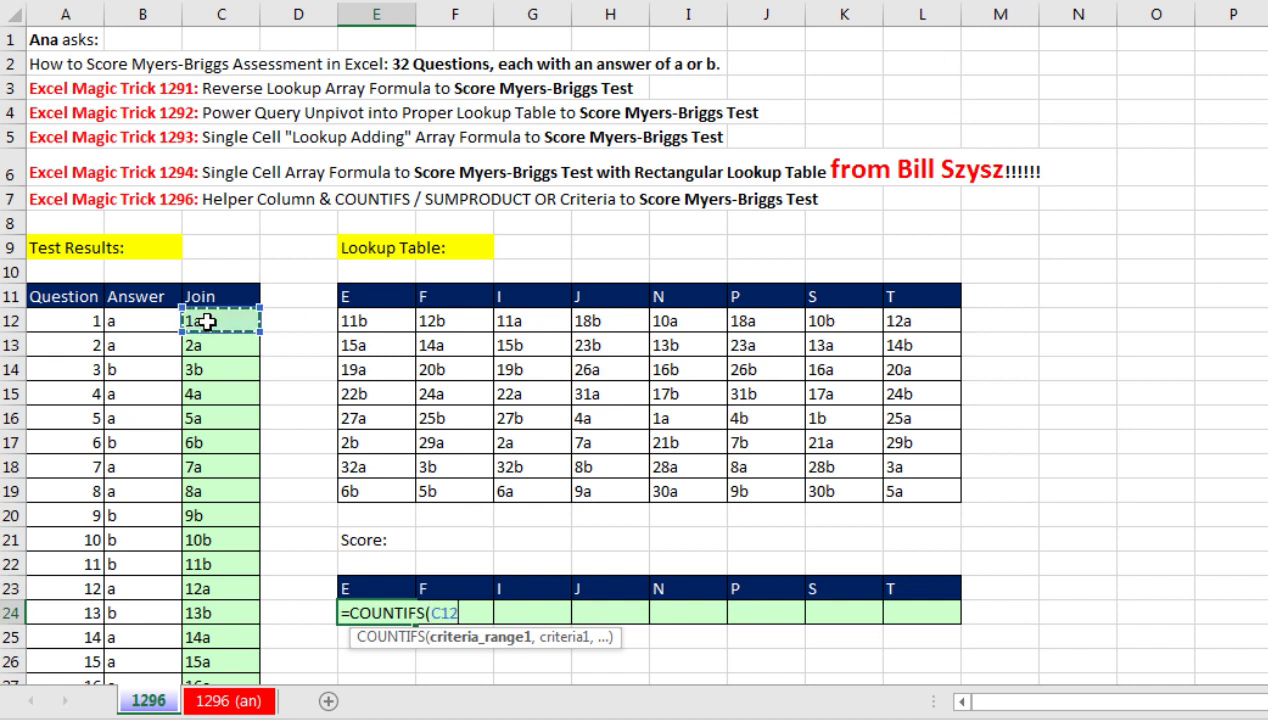
{"action": "key", "text": "ctrl+shift+Down"}
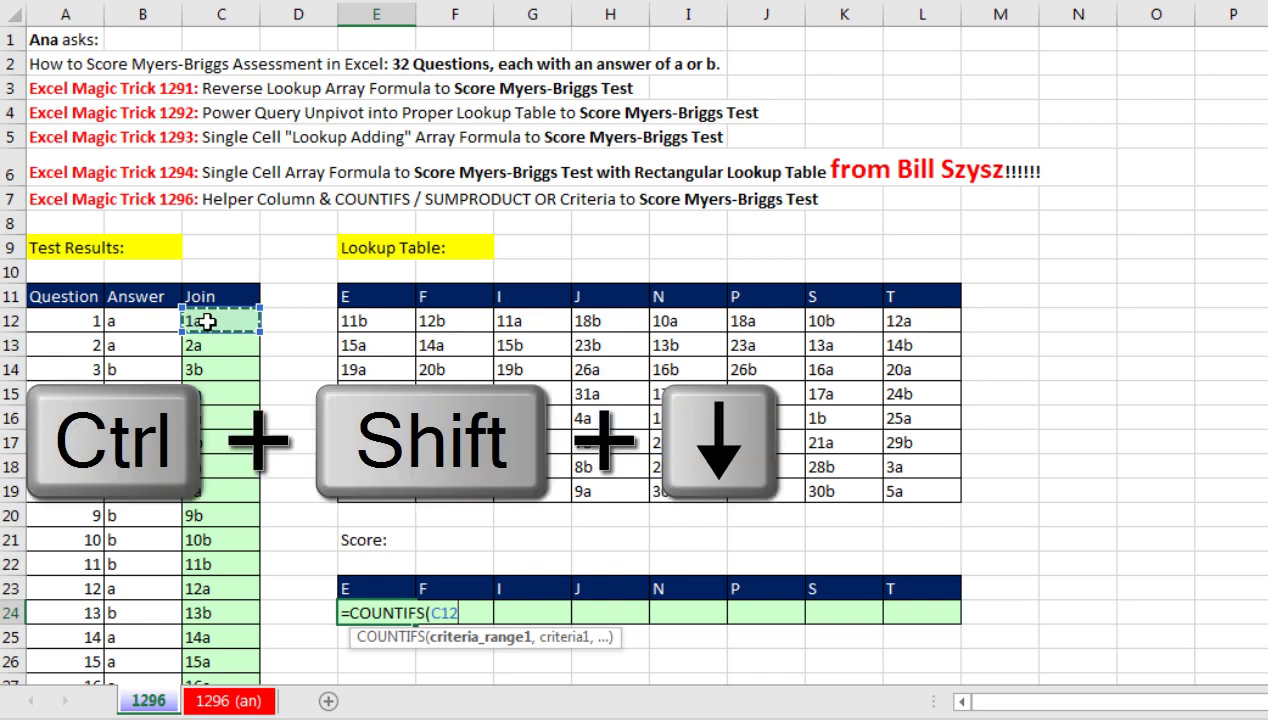
{"action": "key", "text": "F4"}
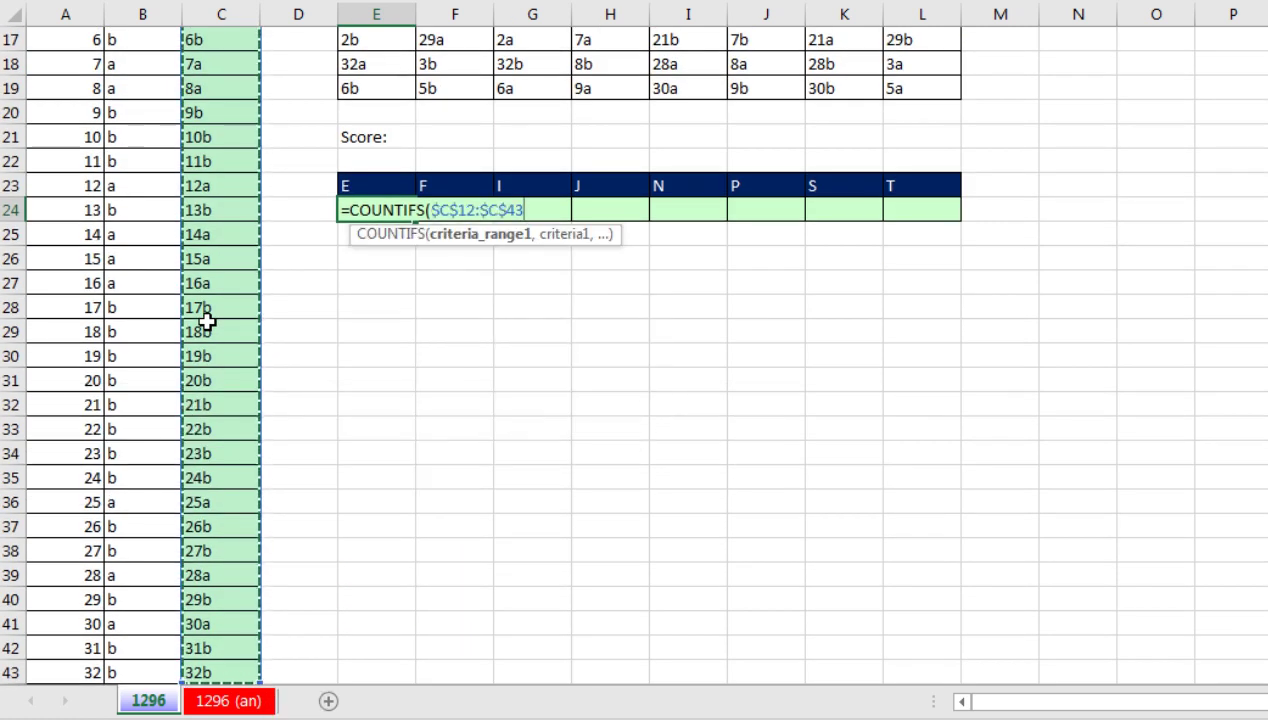
{"action": "type", "text": ","}
Use E12:E19 as criteria and preview the result as the array {1;1;0;1;0;0;0;1}.
{"action": "scroll", "coordinate": [362, 444], "scroll_direction": "up", "scroll_amount": 3}
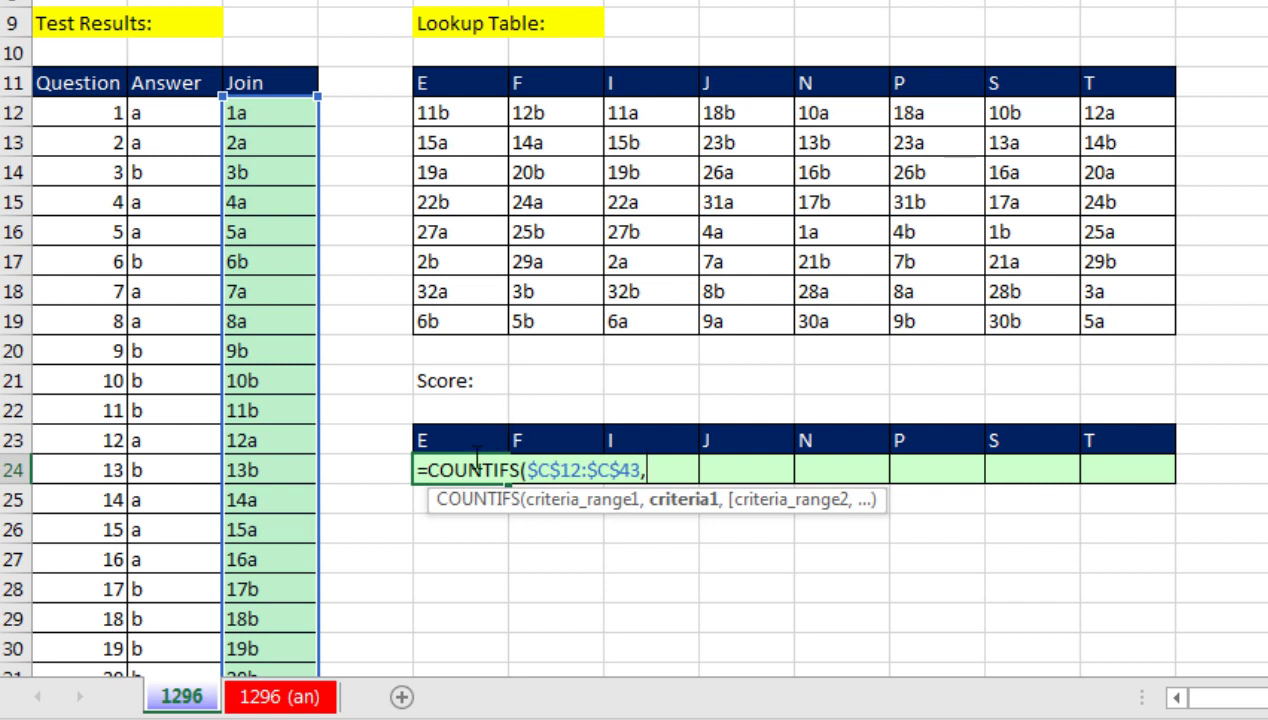
{"action": "left_click_drag", "start_coordinate": [430, 113], "coordinate": [437, 315]}
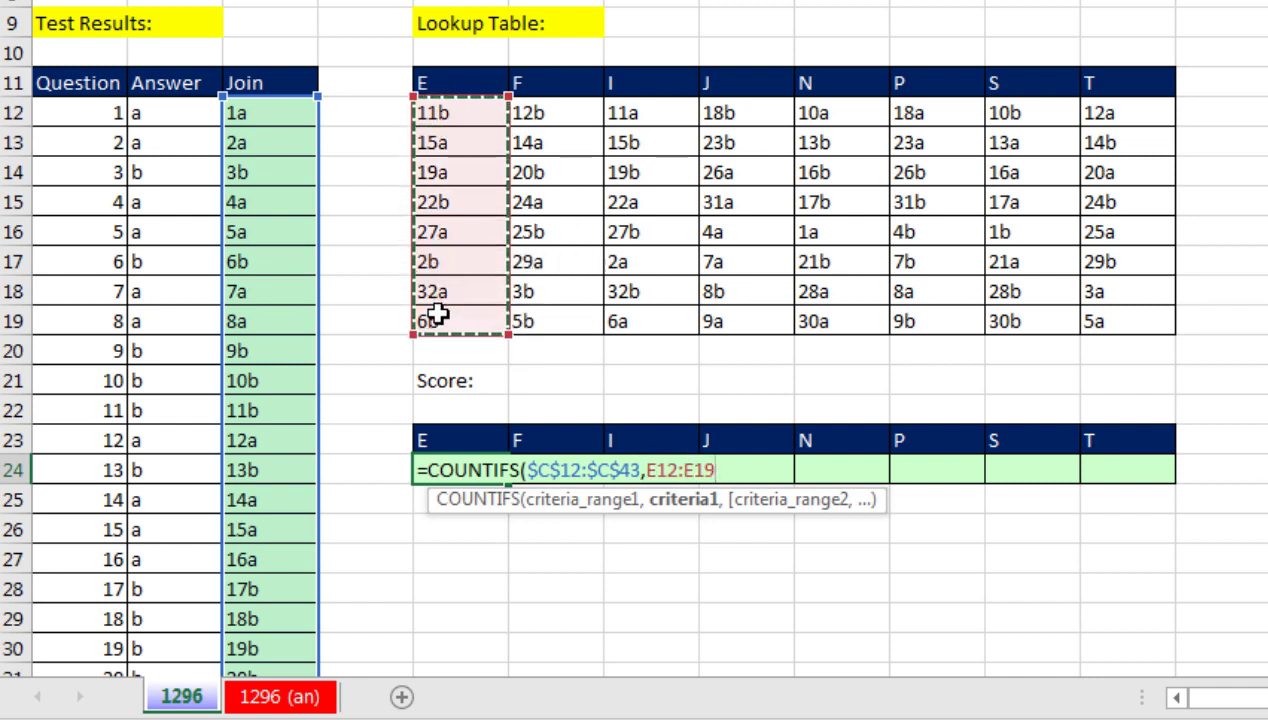
{"action": "left_click", "coordinate": [704, 507]}
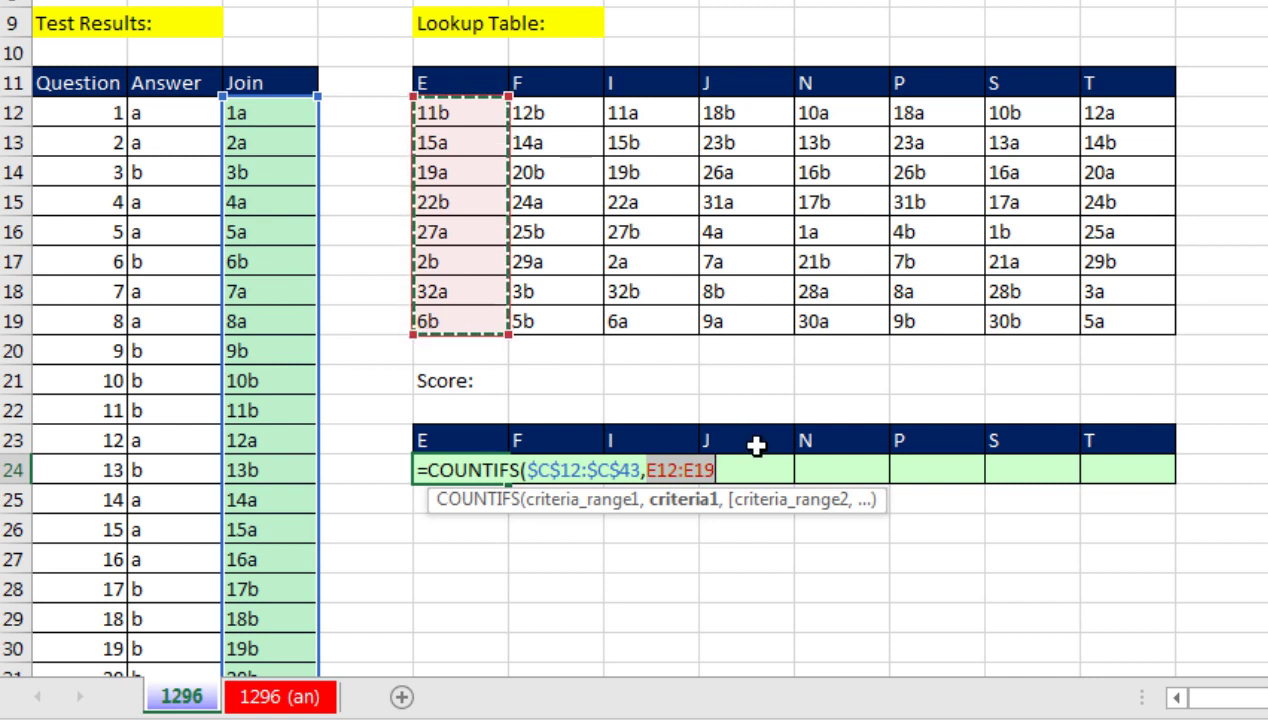
{"action": "left_click", "coordinate": [748, 473]}
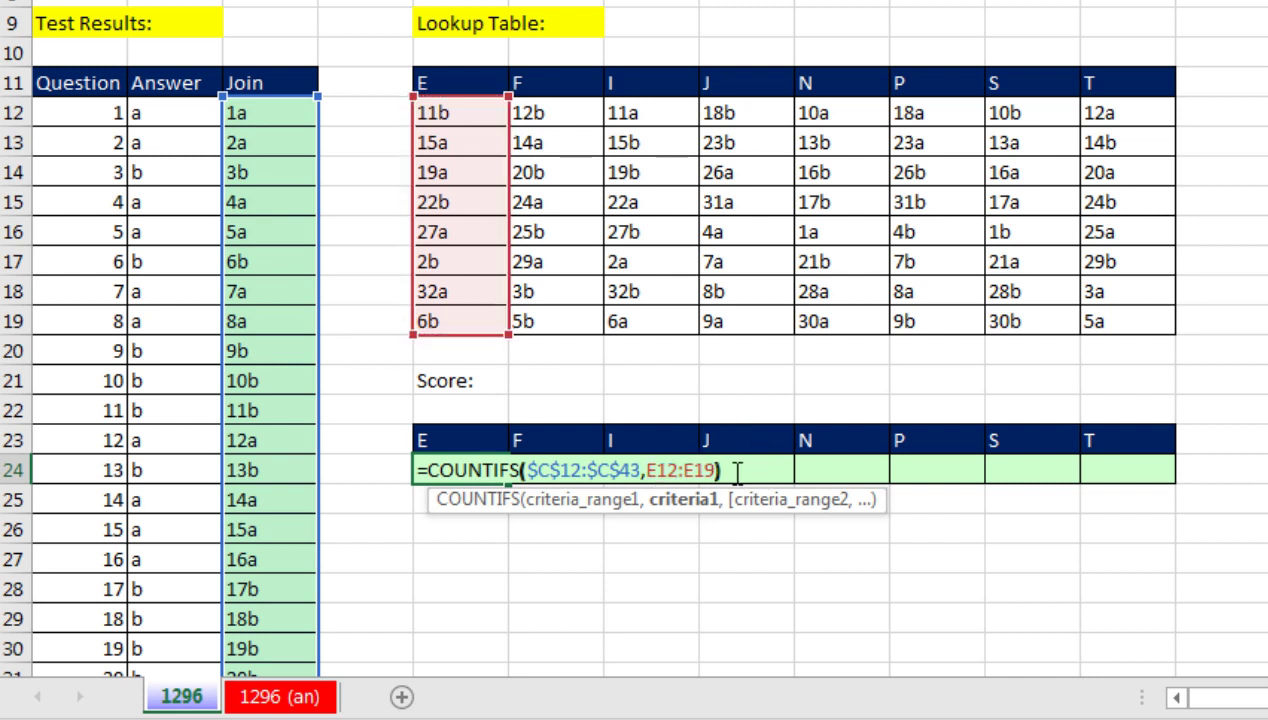
{"action": "key", "text": "F9"}
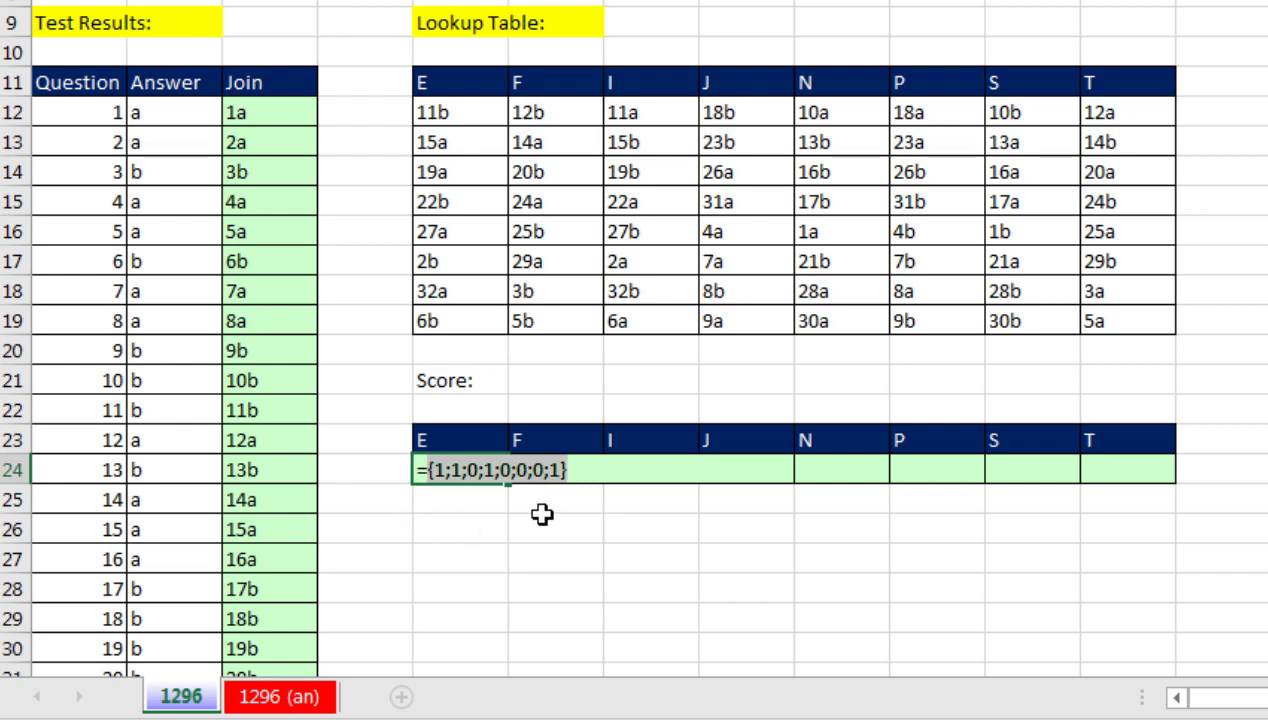
Wrap the E24 formula as =SUMPRODUCT(COUNTIFS($C$12:$C$43,E12:E19)) so the E score reads 4.
{"action": "key", "text": "ctrl+z"}
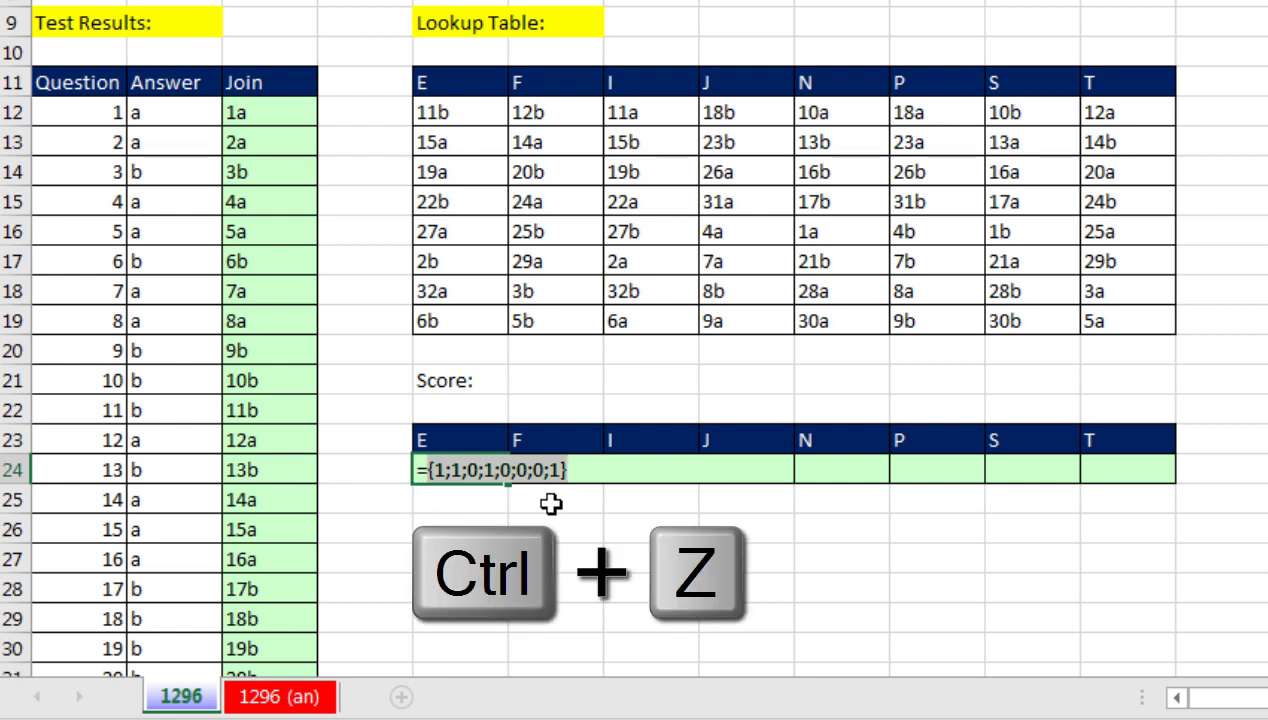
{"action": "left_click", "coordinate": [428, 470]}
{"action": "type", "text": "sum"}
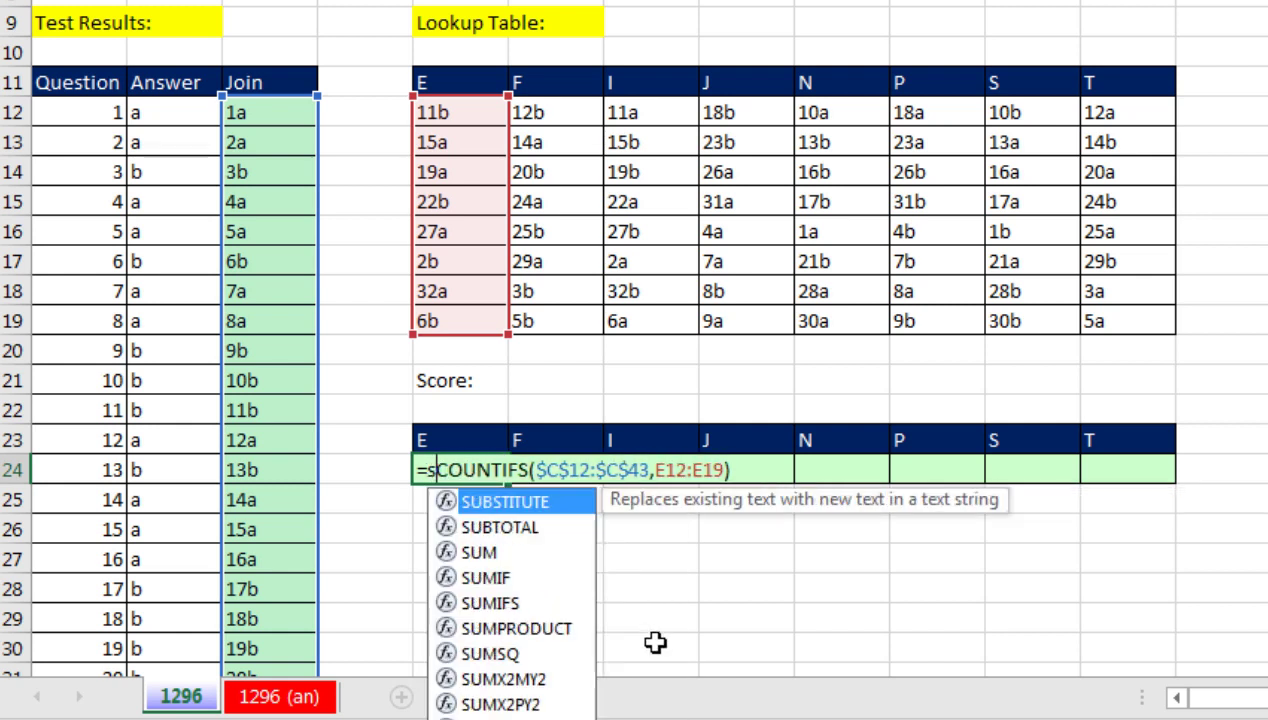
{"action": "key", "text": "Tab"}
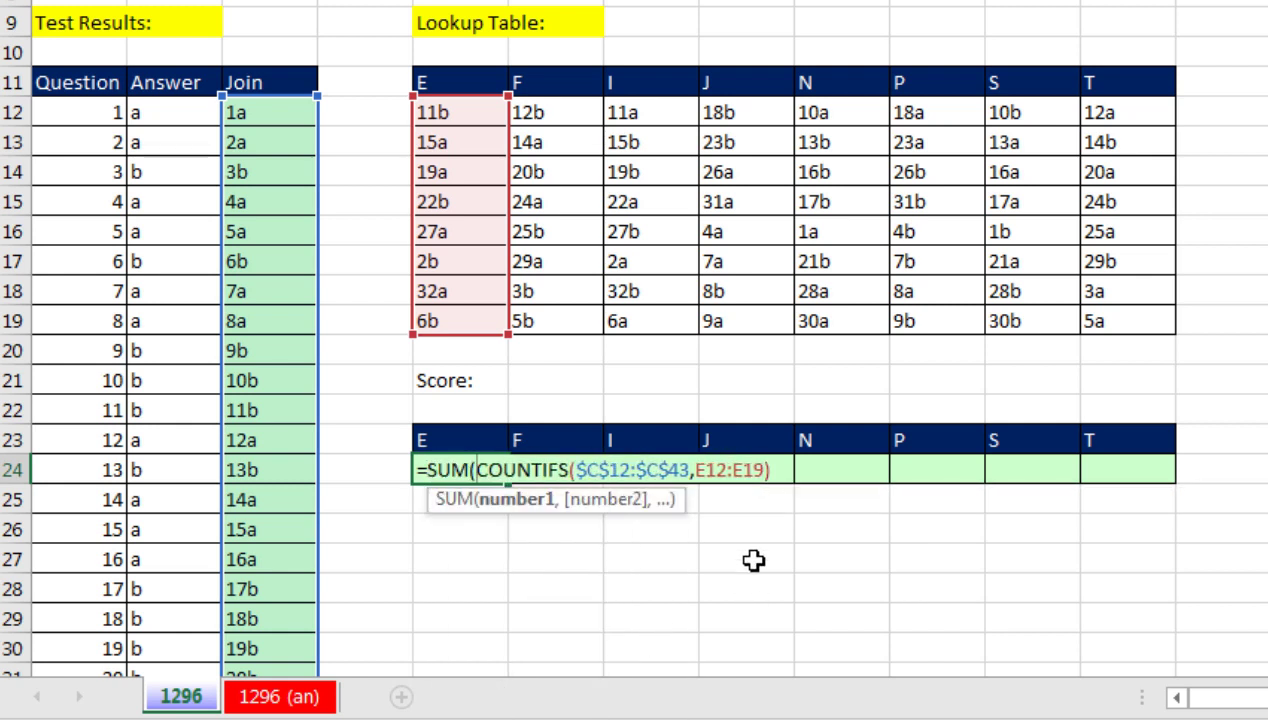
{"action": "left_click", "coordinate": [723, 470]}
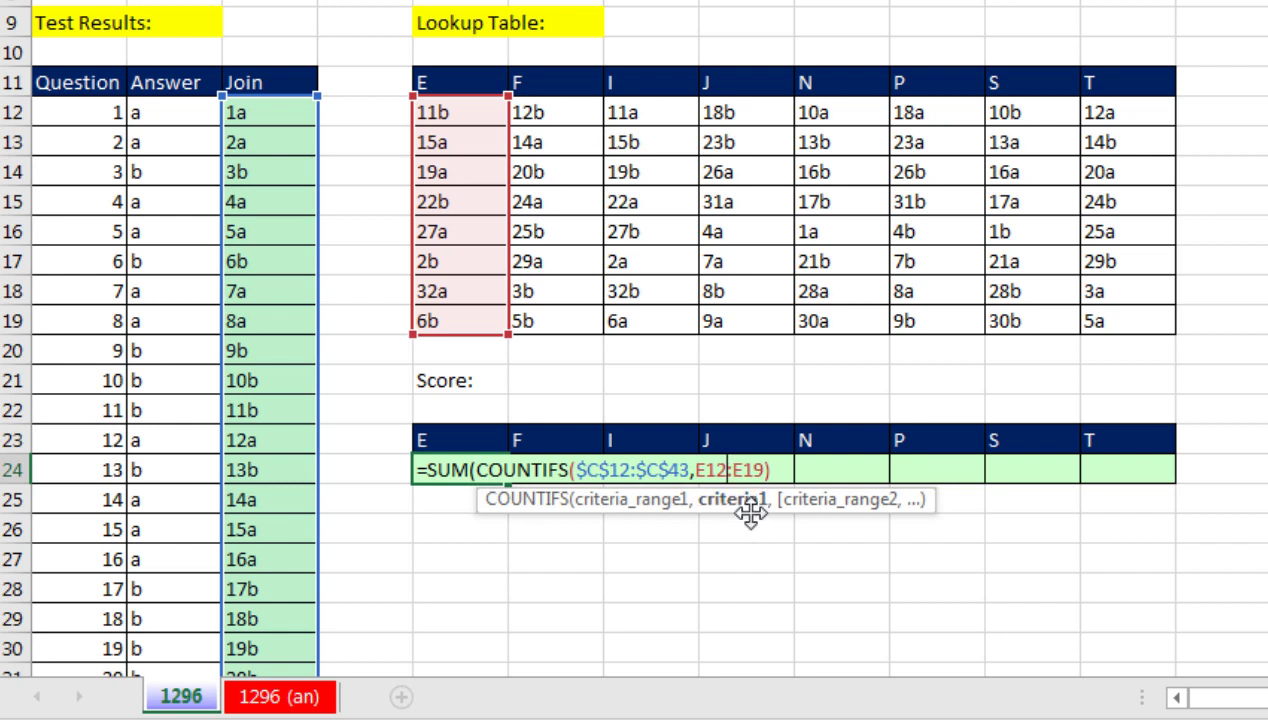
{"action": "left_click", "coordinate": [471, 470]}
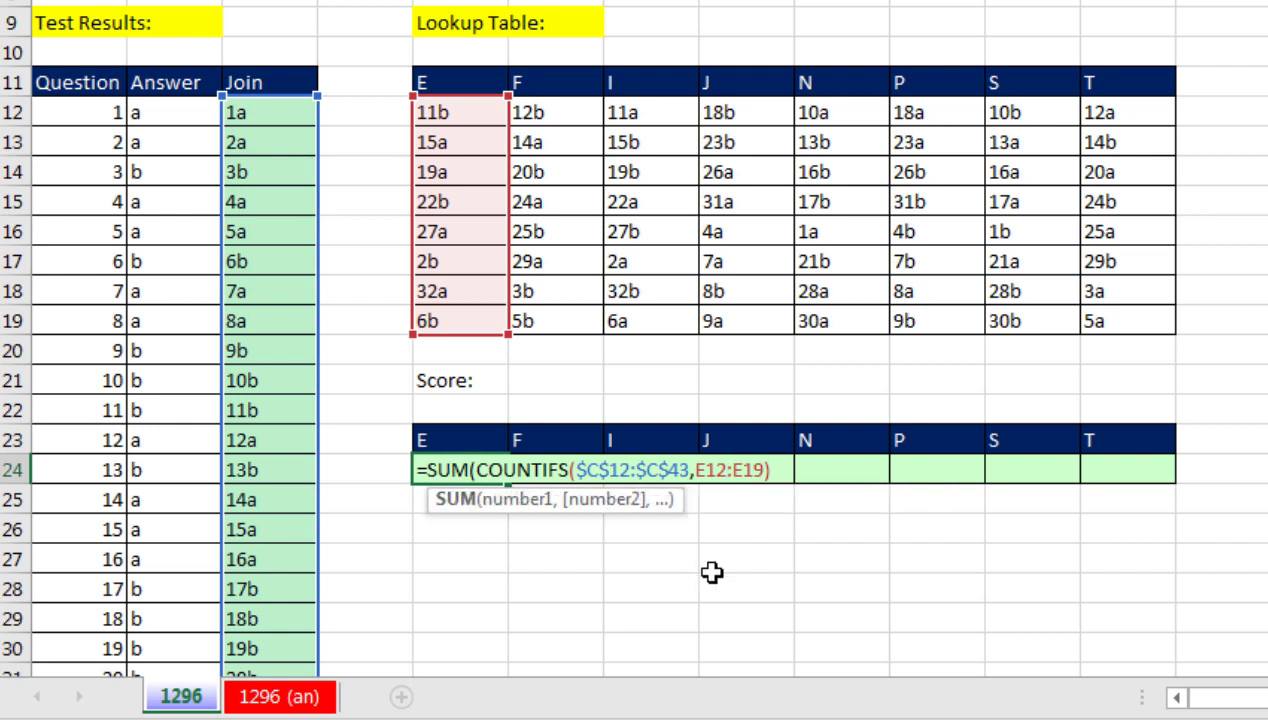
{"action": "type", "text": "p"}
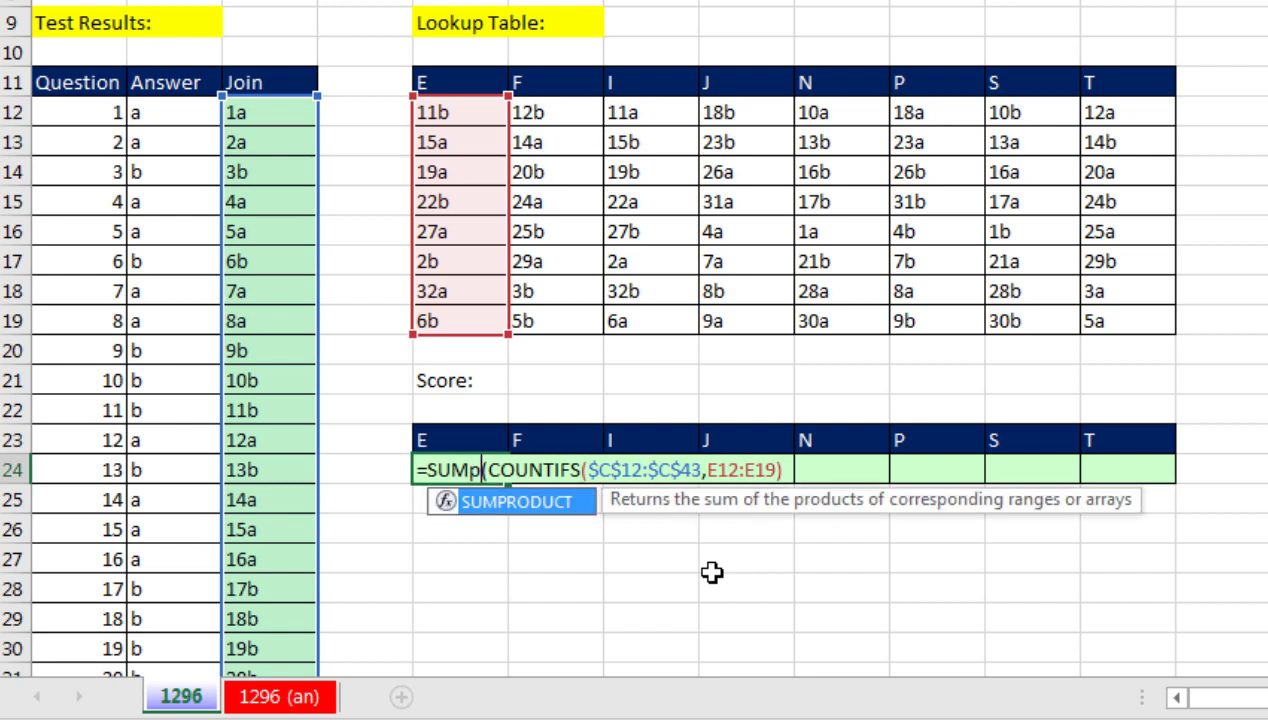
{"action": "key", "text": "Tab"}
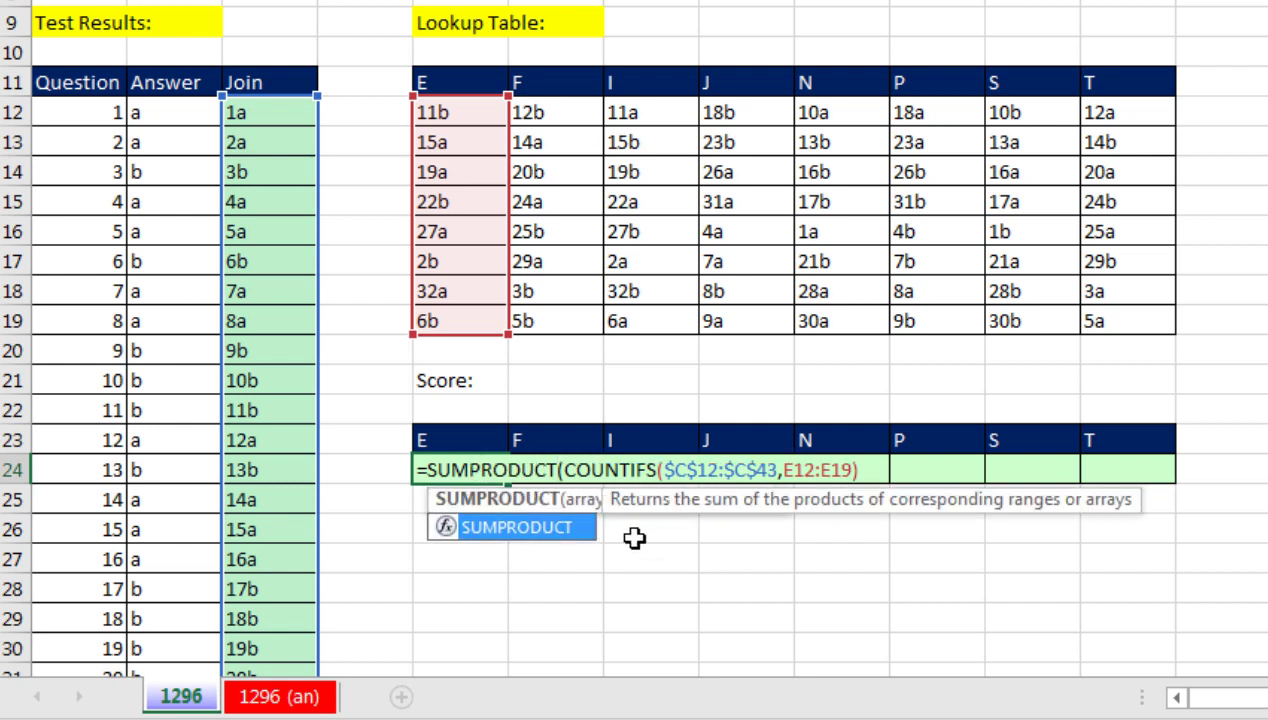
{"action": "left_click", "coordinate": [563, 470]}
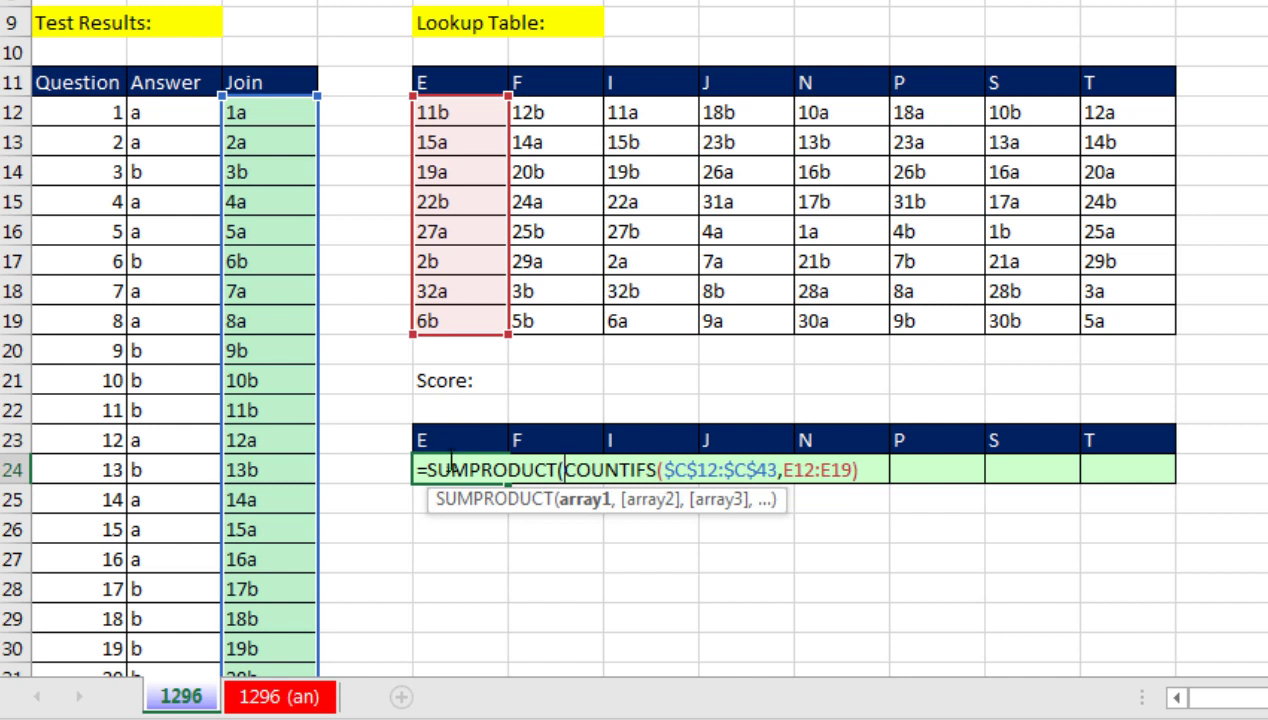
{"action": "left_click", "coordinate": [580, 503]}
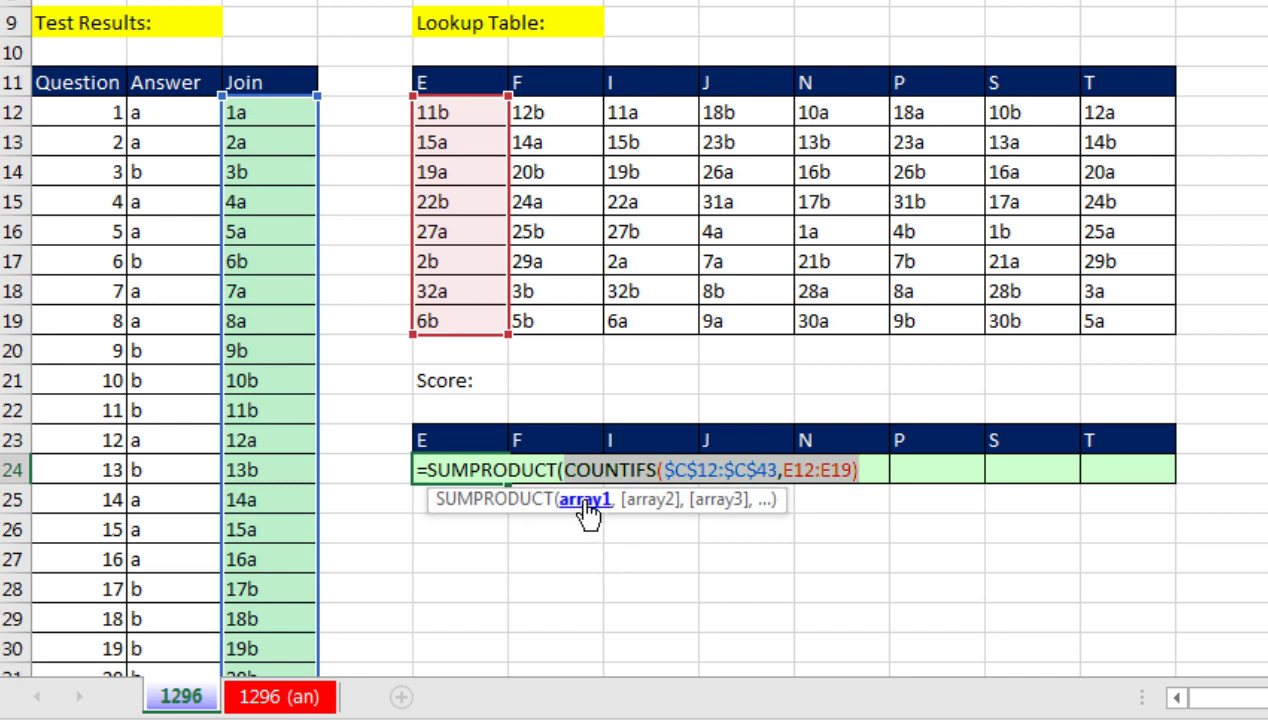
{"action": "left_click", "coordinate": [870, 478]}
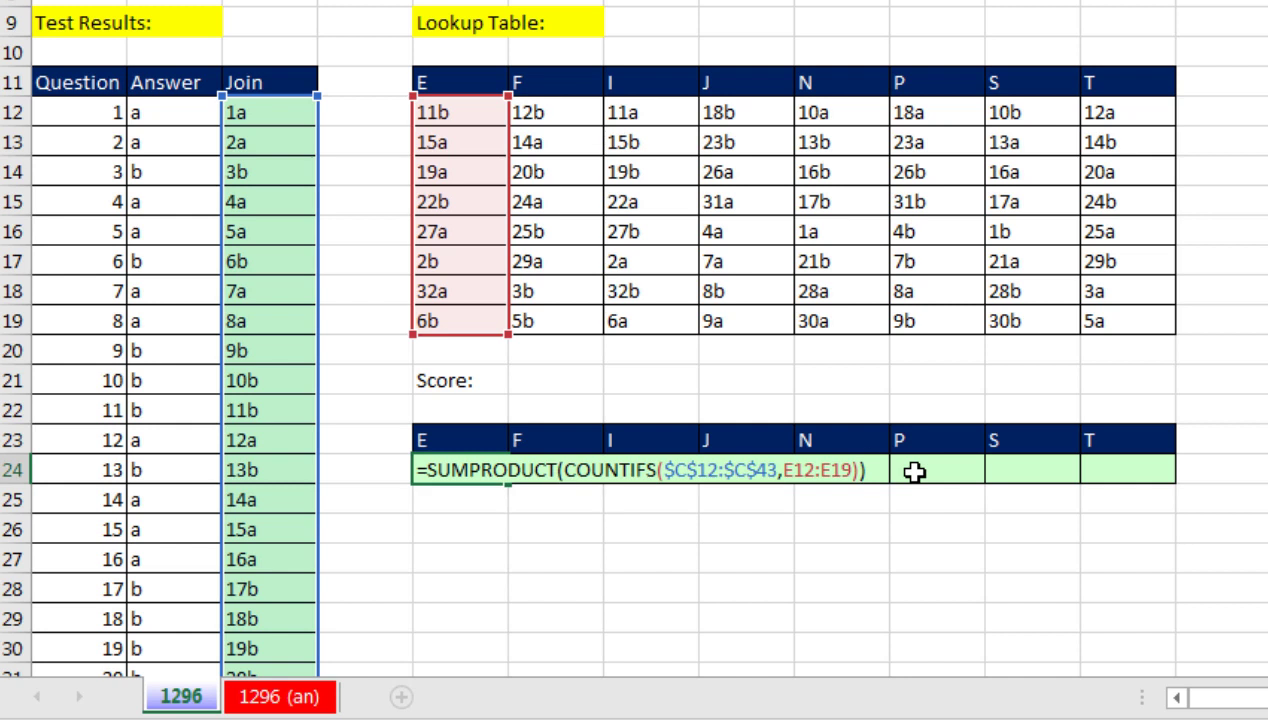
{"action": "key", "text": "ctrl+Return"}
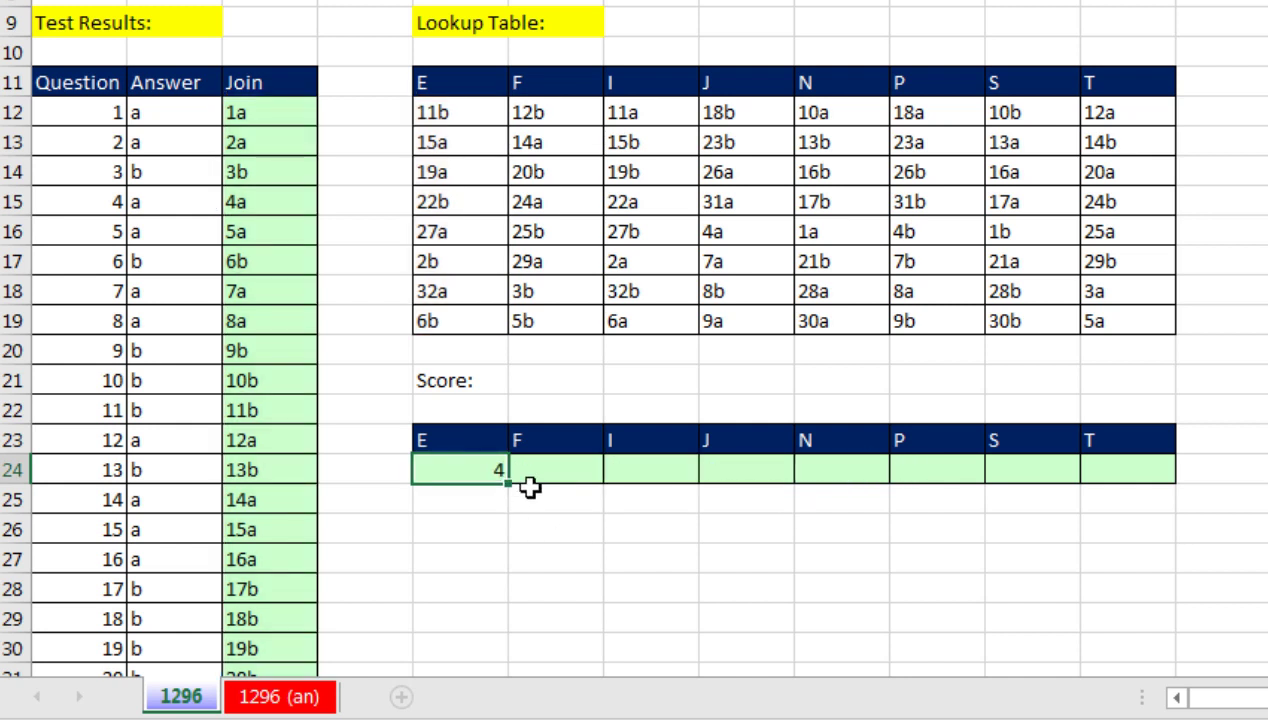
Copy the score formula across to T24 and preview T's COUNTIFS match array without changing it.
{"action": "left_click_drag", "start_coordinate": [504, 485], "coordinate": [1150, 500]}
{"action": "left_click", "coordinate": [1130, 474]}
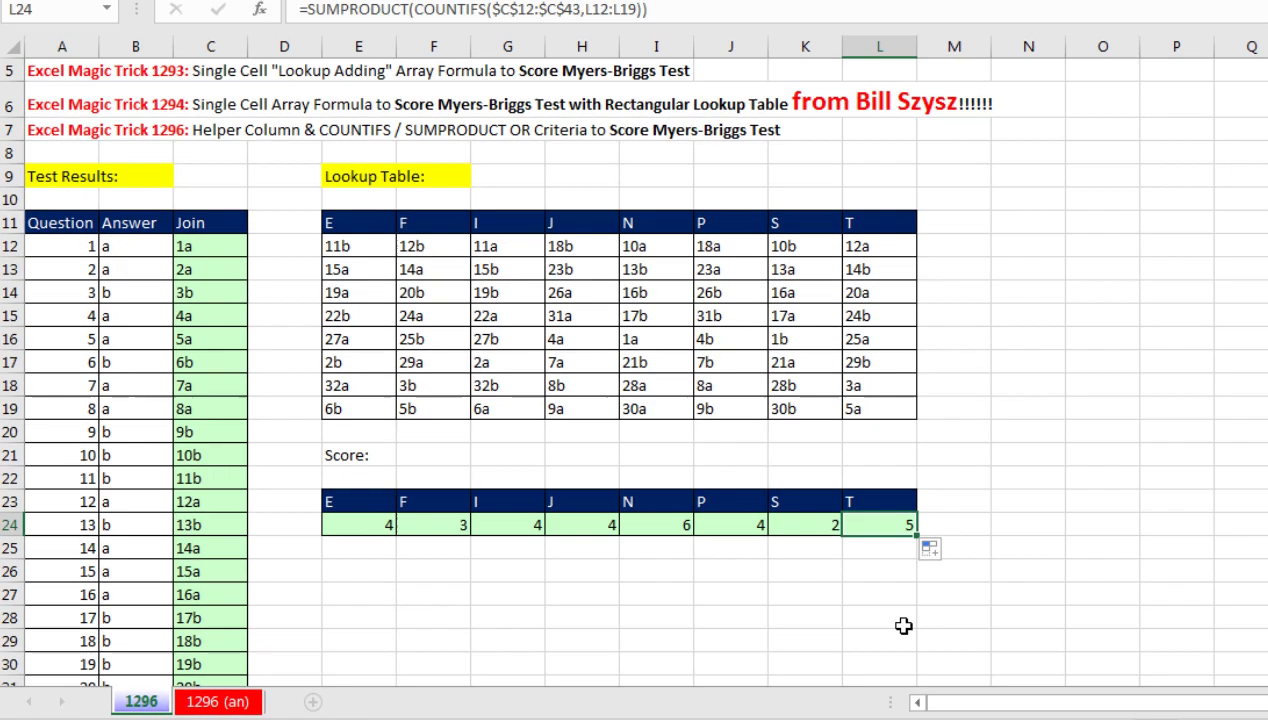
{"action": "key", "text": "F2"}
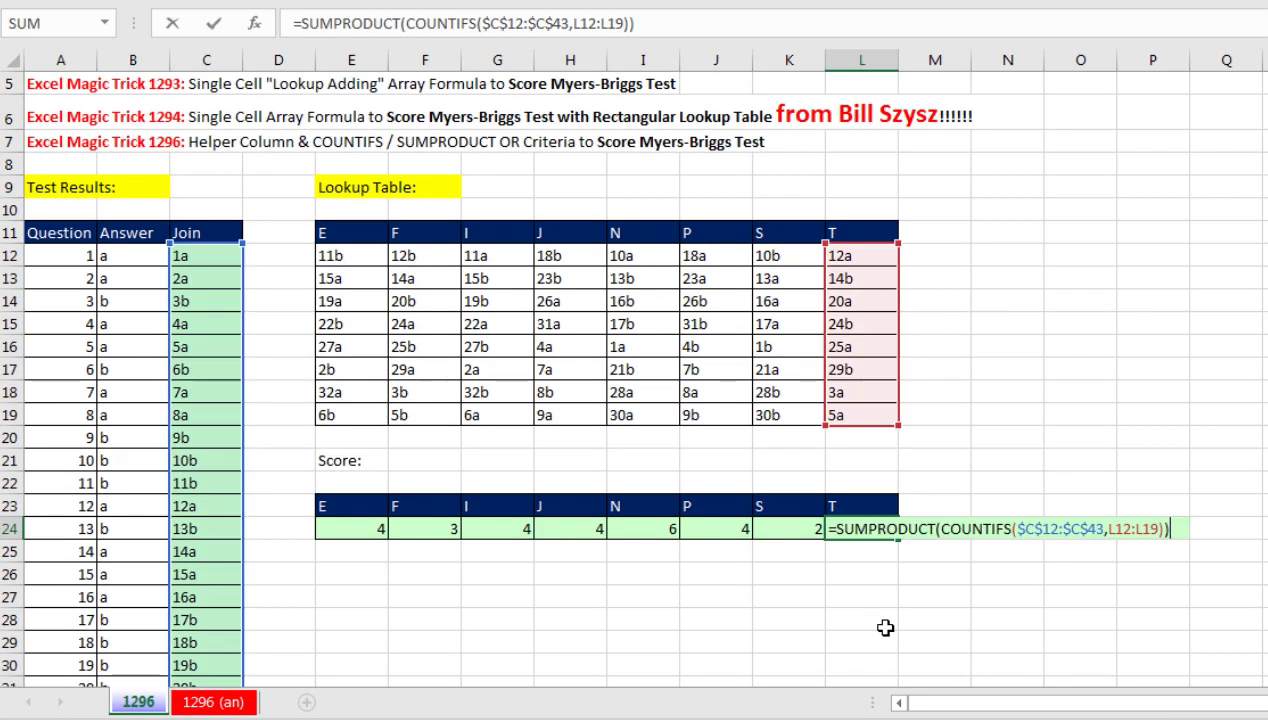
{"action": "left_click", "coordinate": [943, 530]}
{"action": "left_click", "coordinate": [957, 552]}
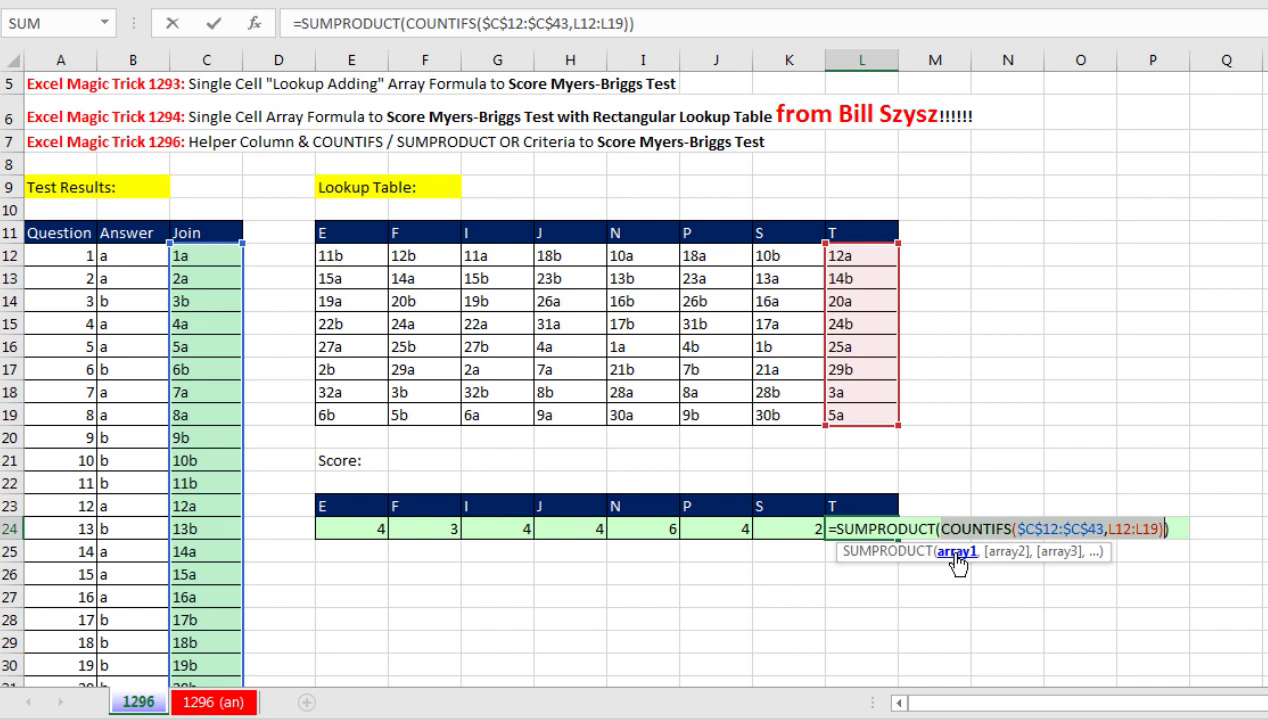
{"action": "key", "text": "F9"}
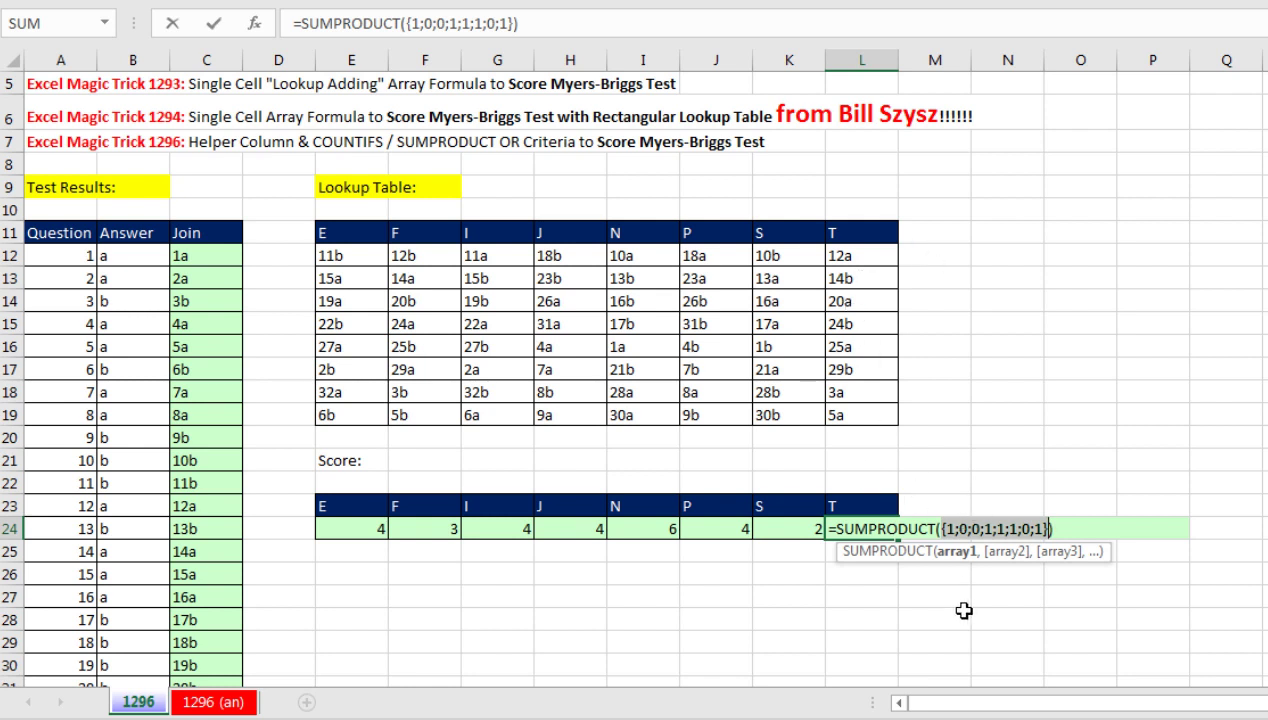
{"action": "key", "text": "Escape"}
Reopen the T score formula and select its L12:L19 criteria range.
{"action": "key", "text": "F2"}
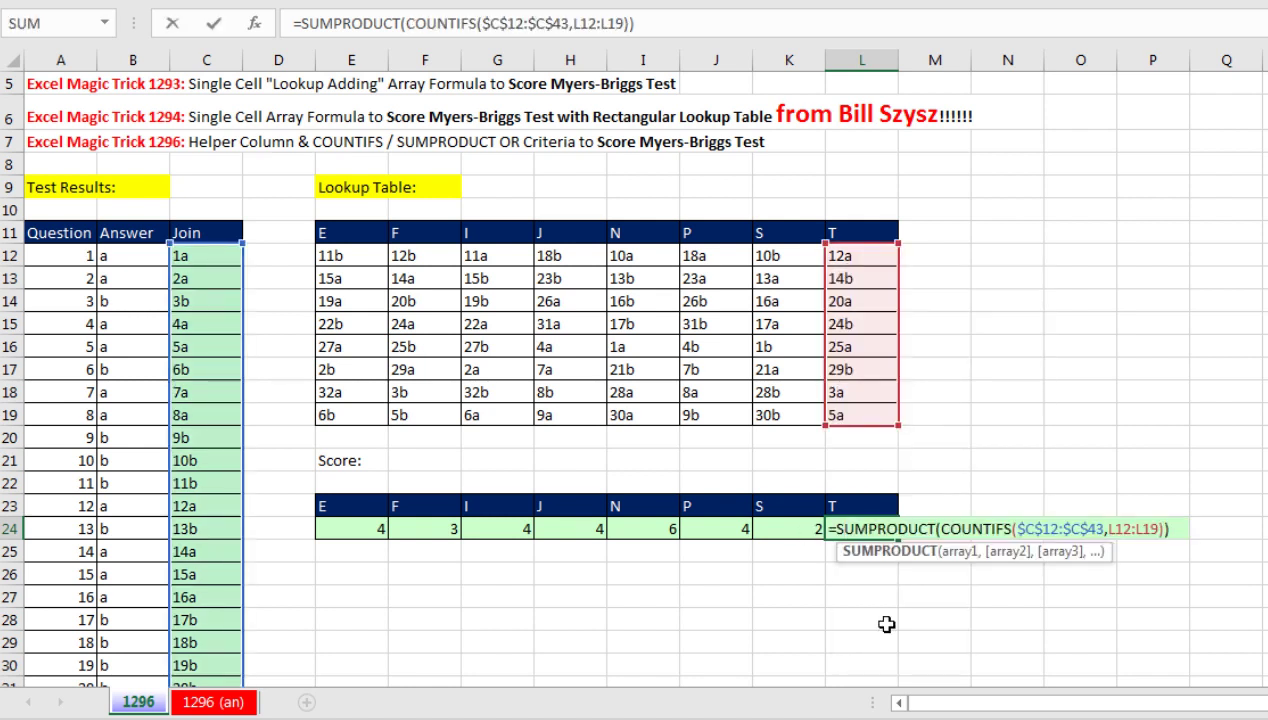
{"action": "left_click", "coordinate": [1114, 528]}
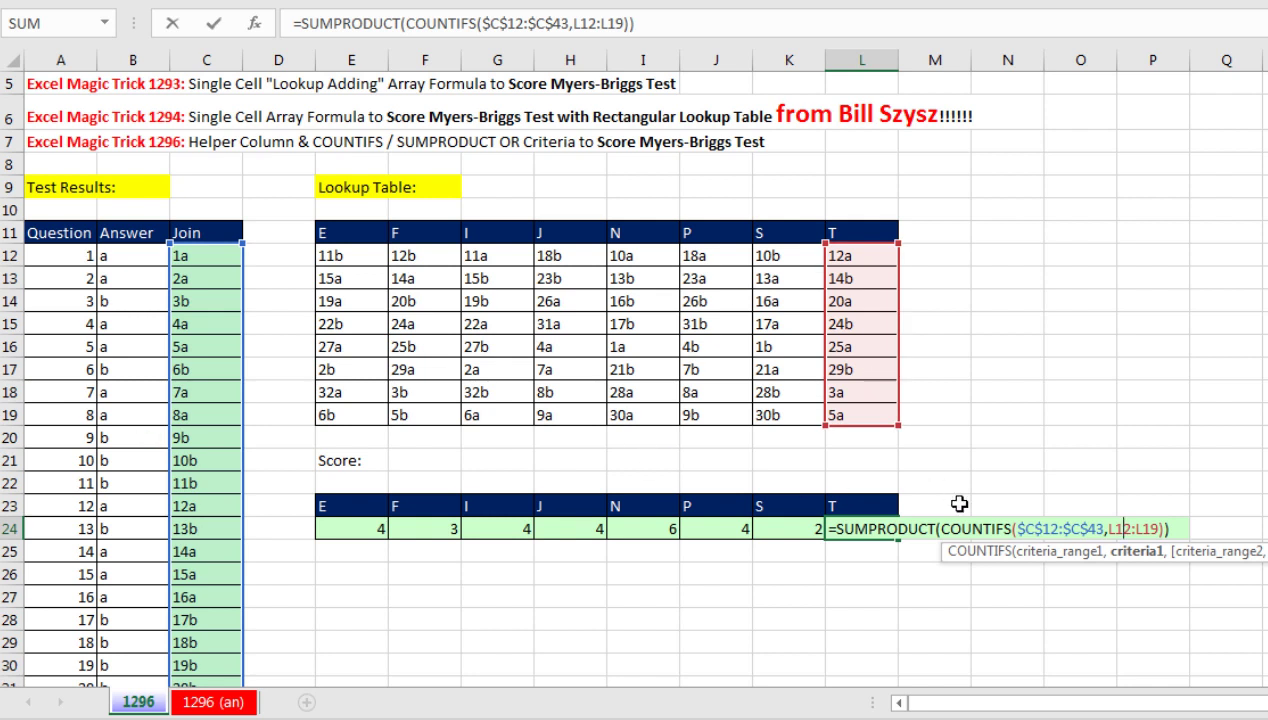
{"action": "left_click", "coordinate": [1141, 558]}
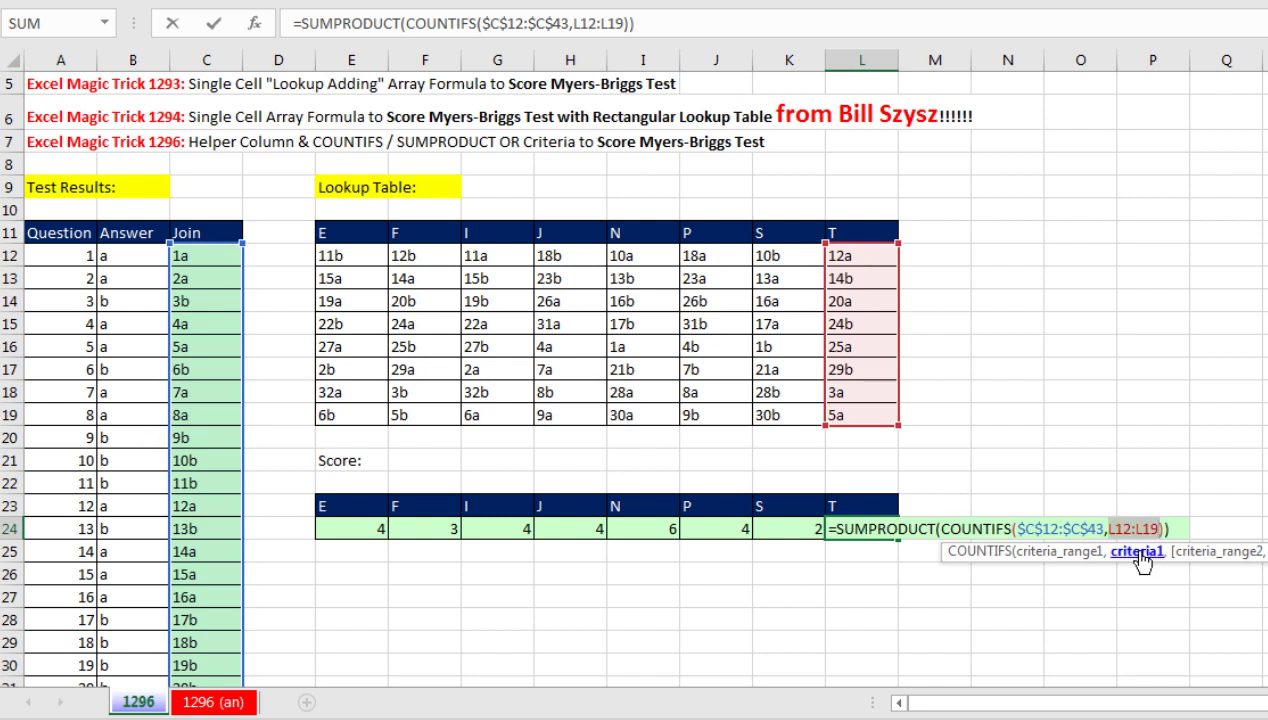